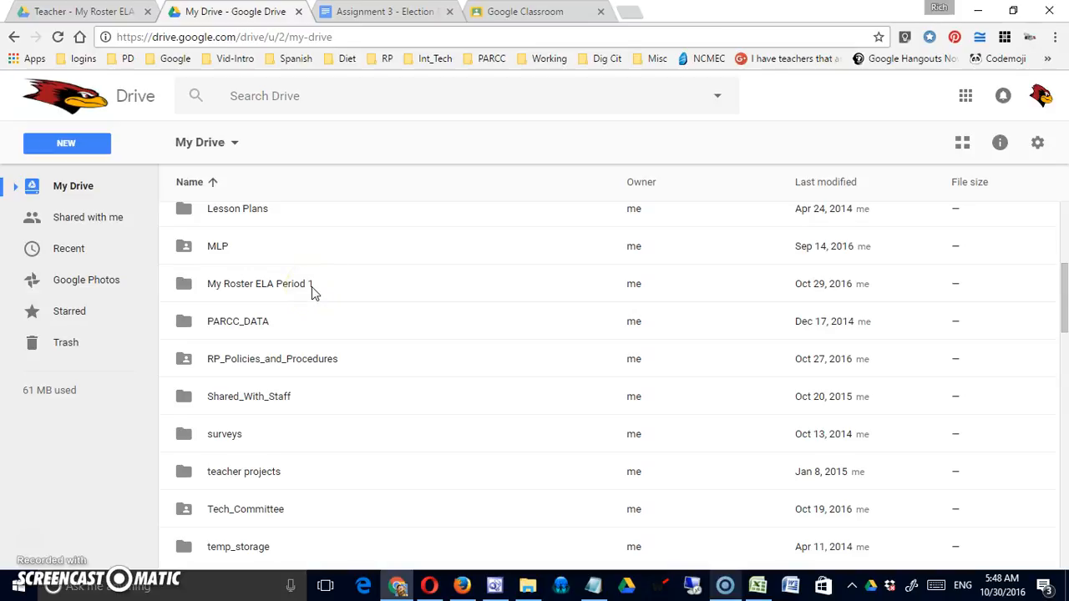
Open the Teacher - My Roster ELA Period 1 folder inside My Roster ELA Period 1 and look through its files.
double_click(227, 288)
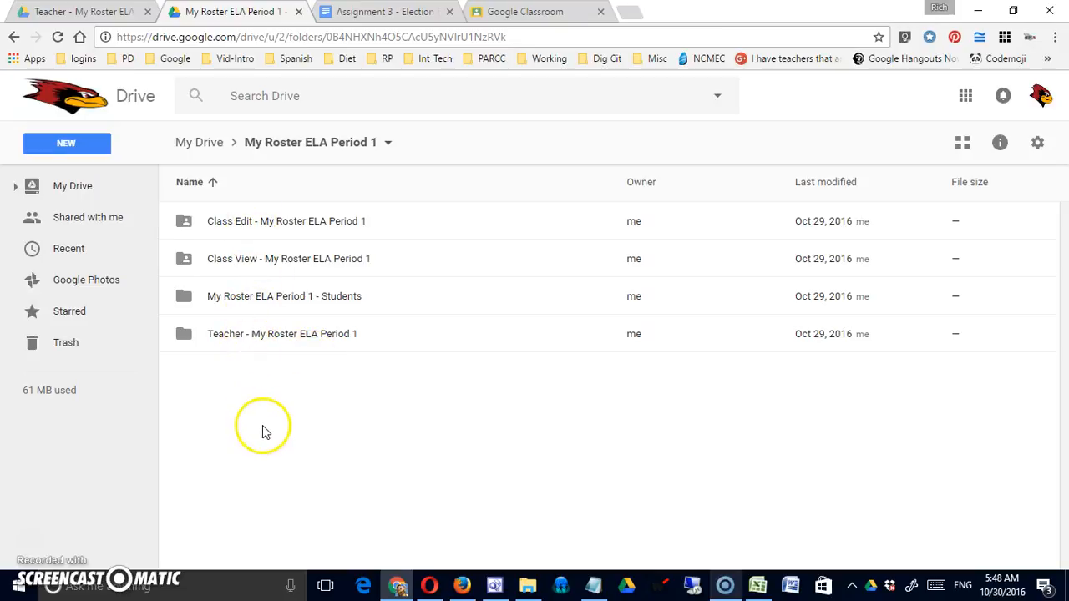
double_click(224, 337)
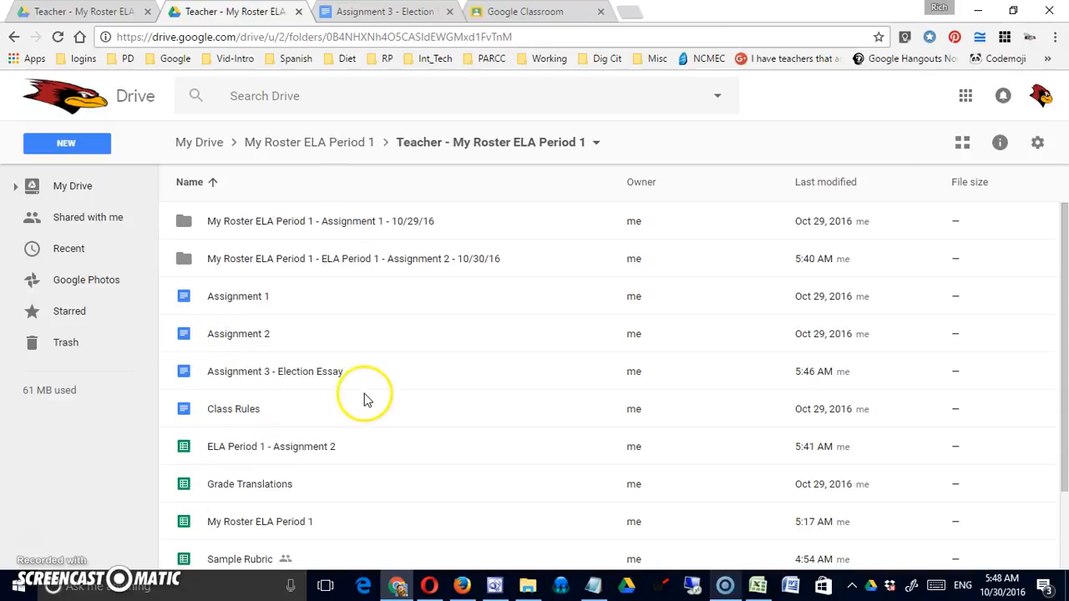
scroll(371, 428, down, 1)
scroll(371, 428, down, 1)
scroll(376, 426, up, 2)
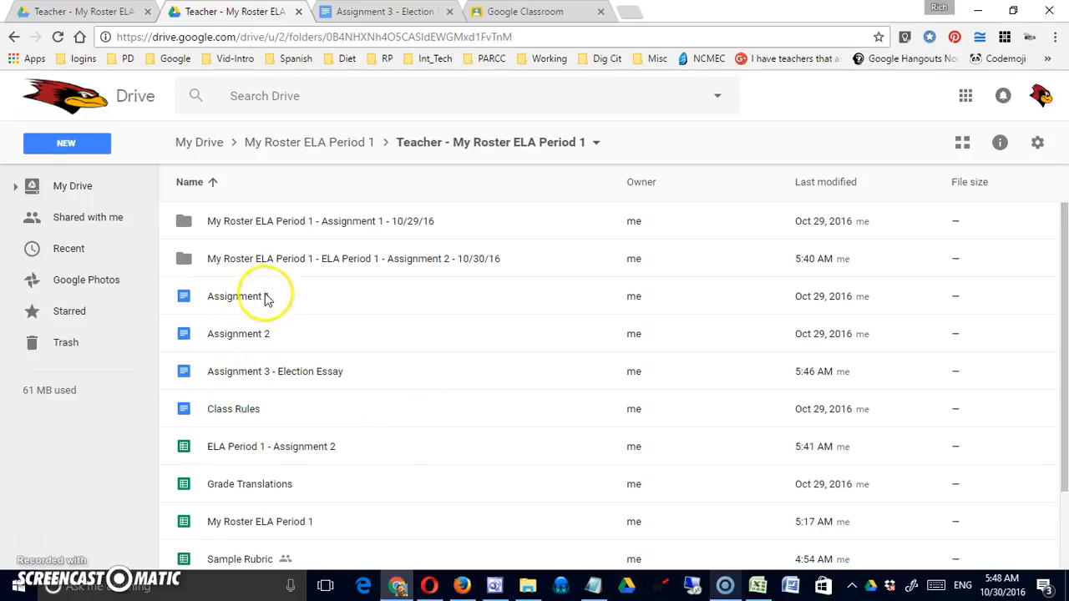
scroll(395, 422, down, 2)
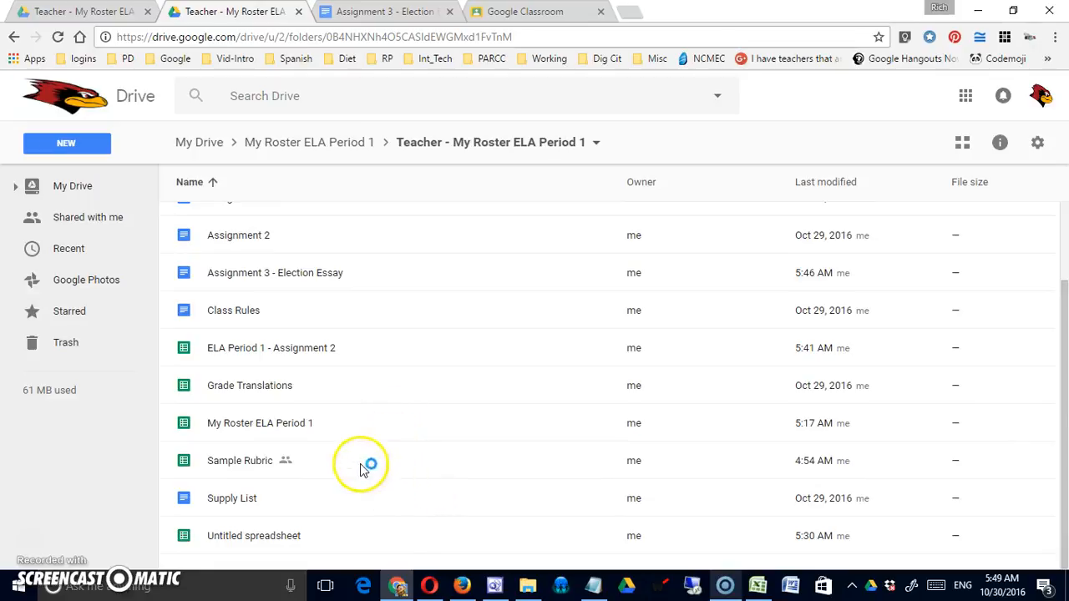
View the Grade Translations spreadsheet, close it again and point out the Supply List document in the folder.
click(190, 389)
double_click(191, 389)
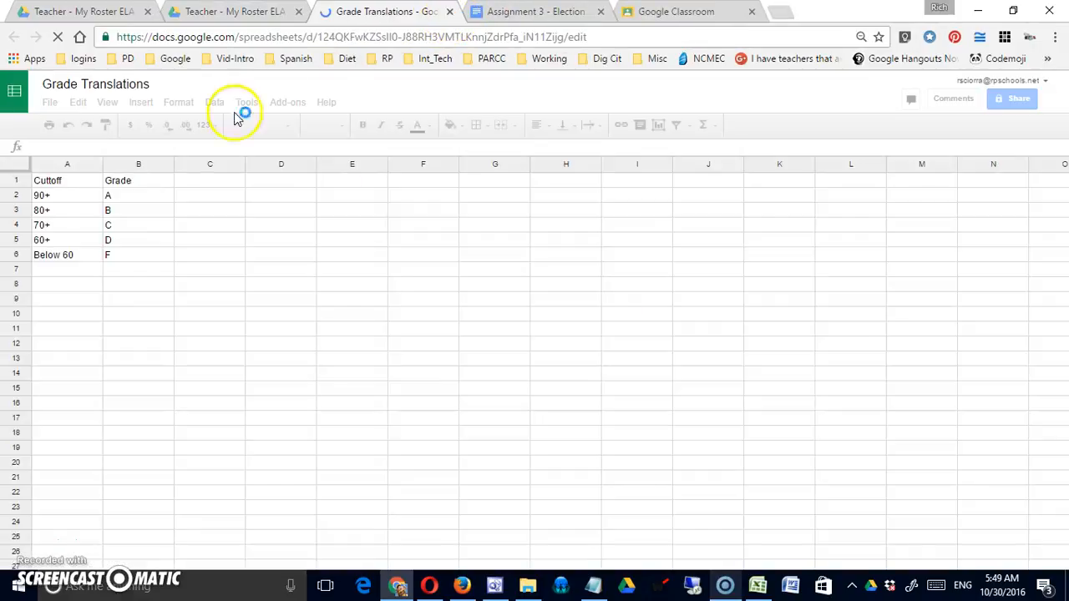
click(449, 11)
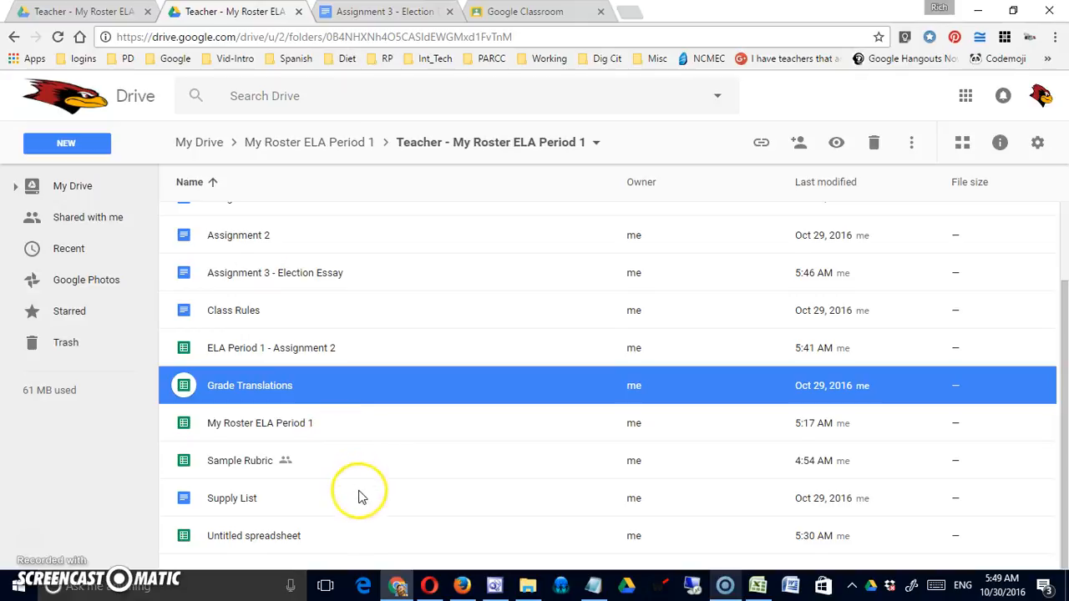
click(251, 503)
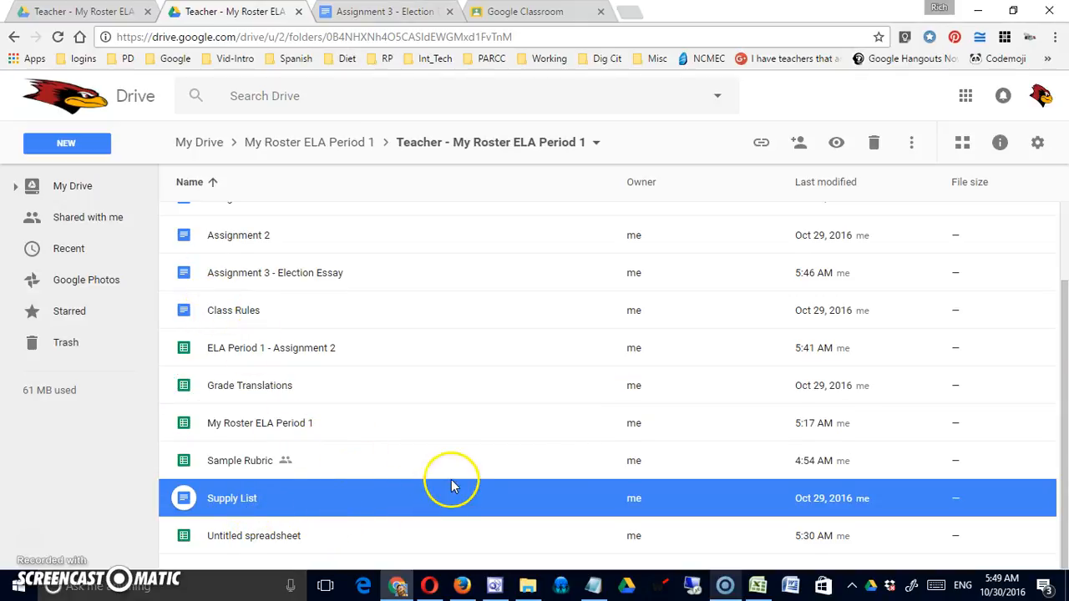
Create a new folder named Class Information inside the Teacher - My Roster ELA Period 1 folder.
click(367, 561)
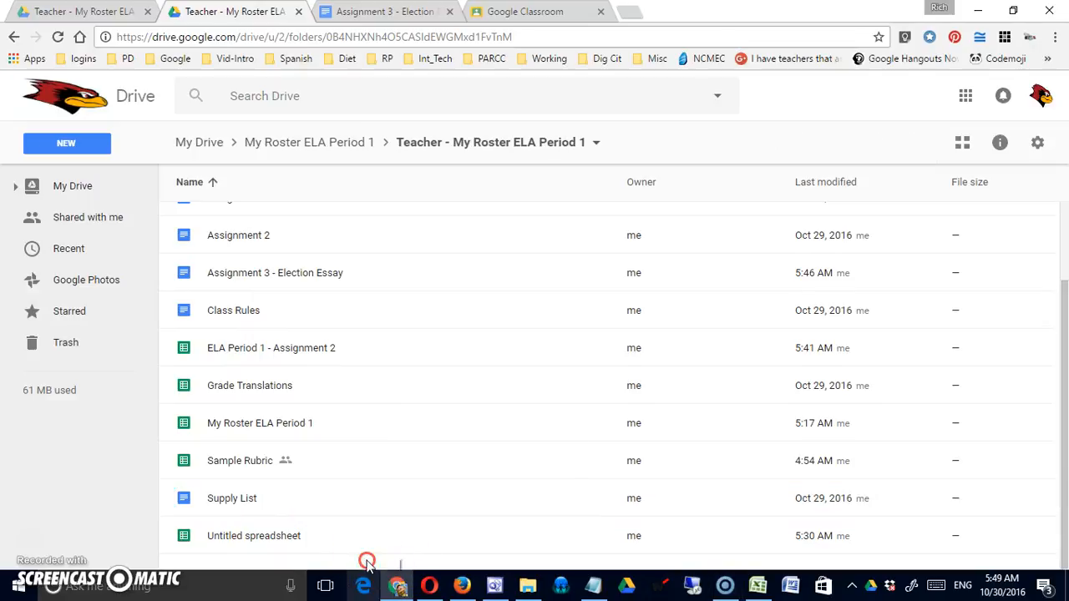
right_click(367, 561)
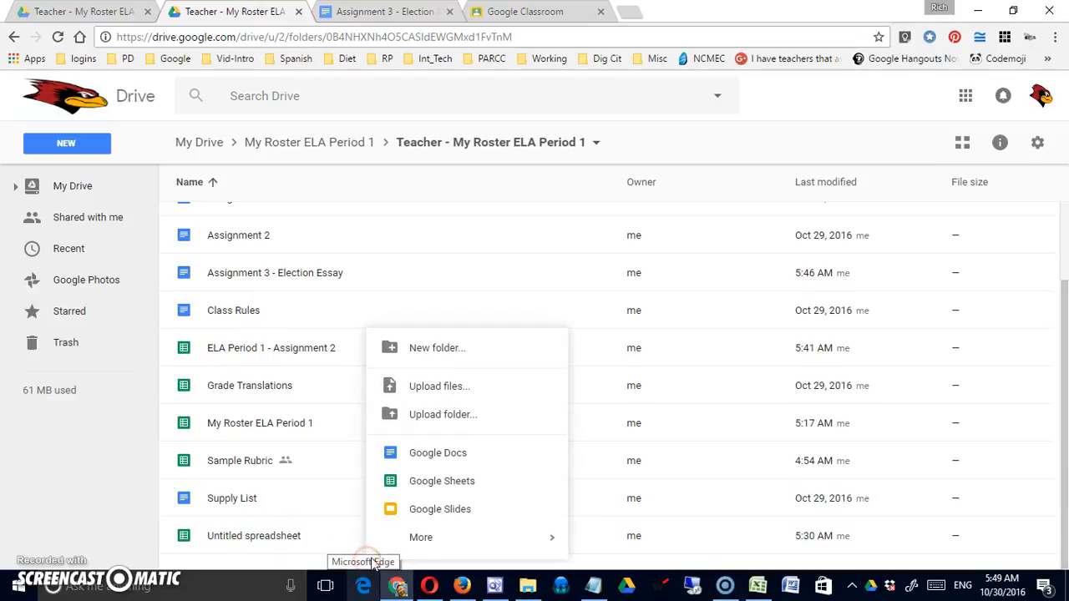
click(465, 355)
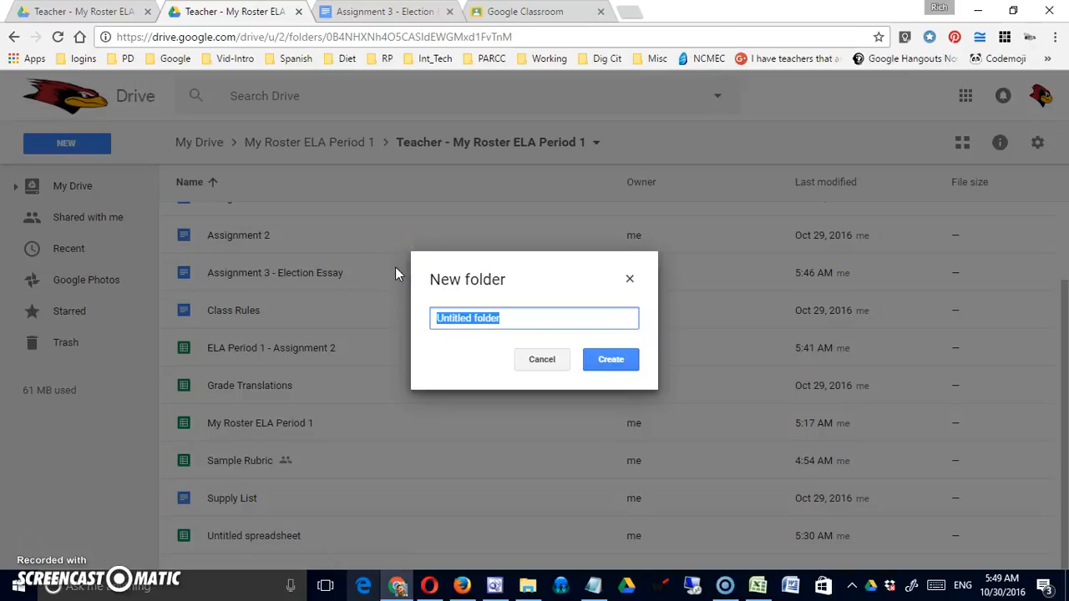
text(Class Info)
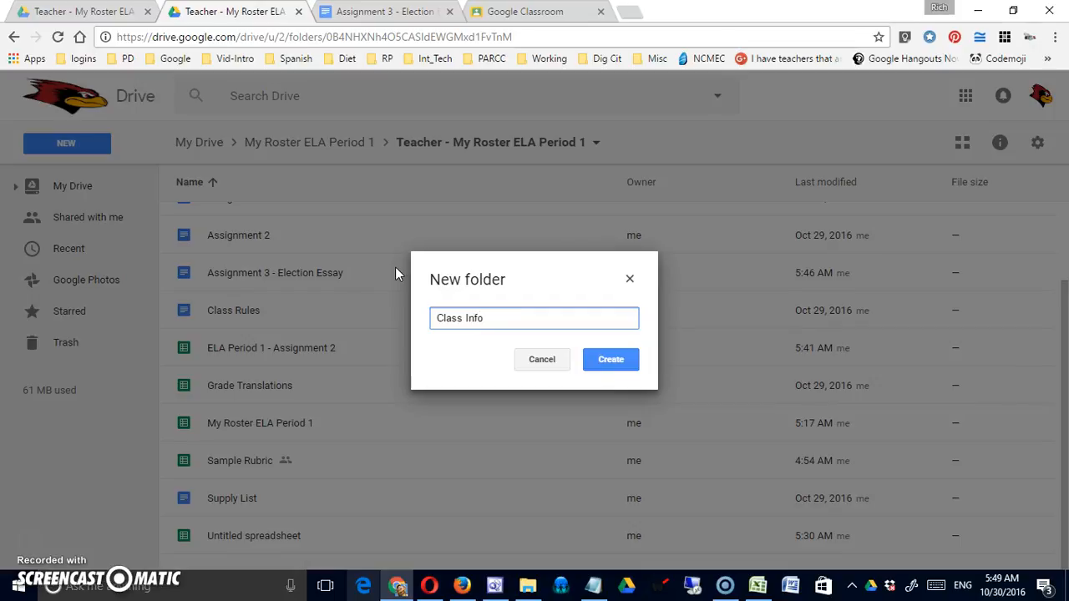
text(rmation)
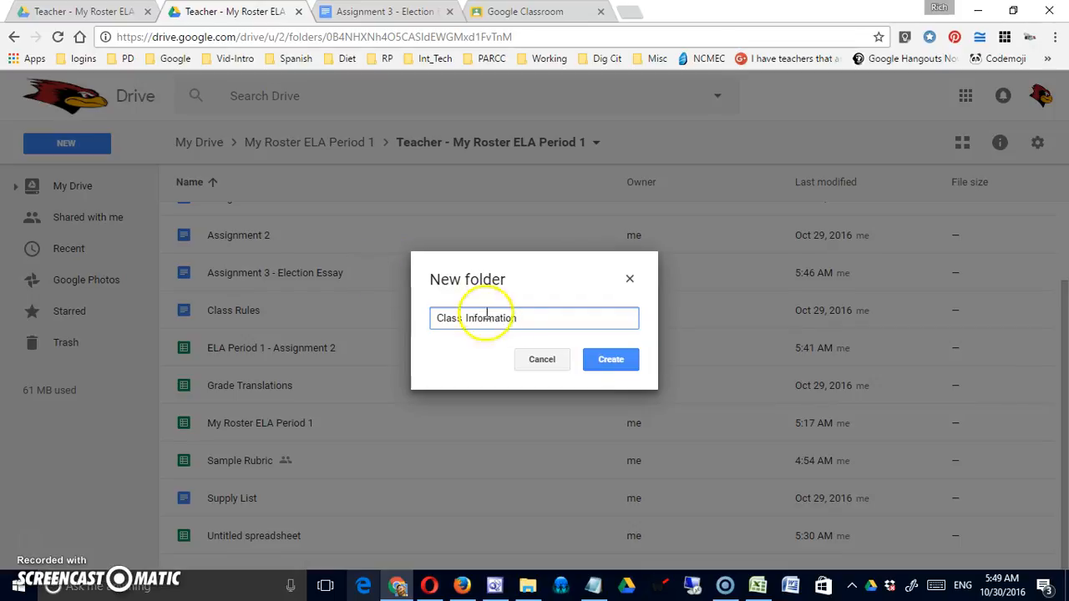
click(610, 360)
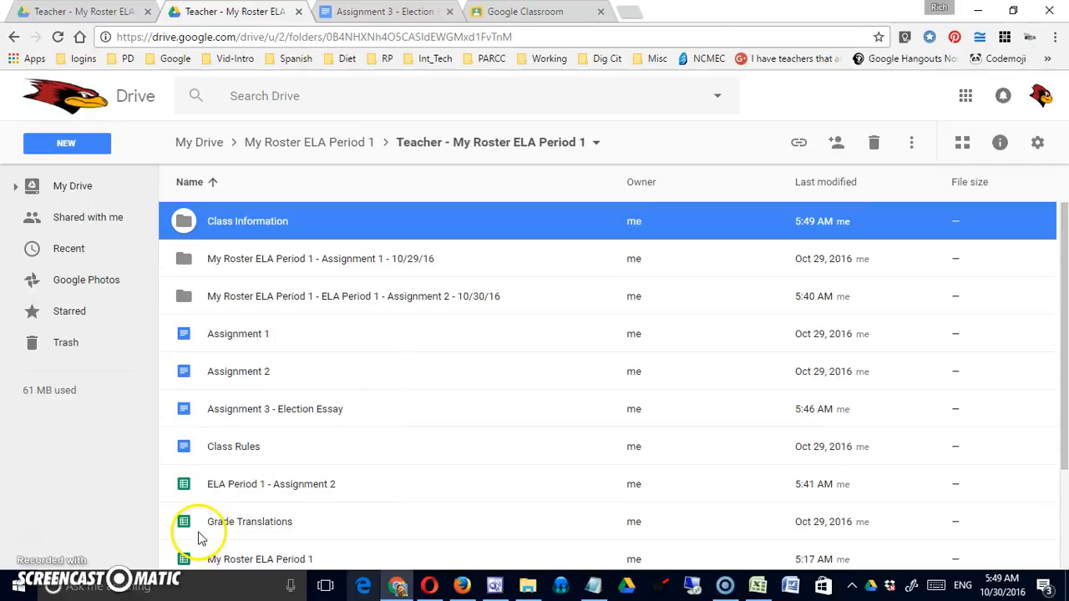
Move the Grade Translations, Supply List and Class Rules files into the Class Information folder.
drag(200, 534, 230, 219)
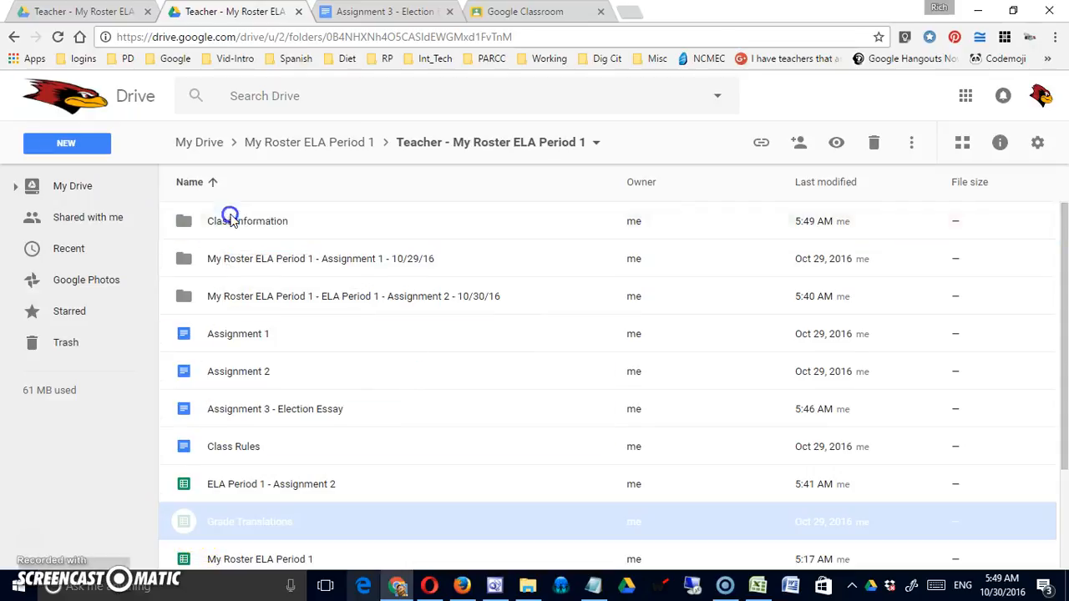
scroll(365, 446, down, 1)
click(436, 526)
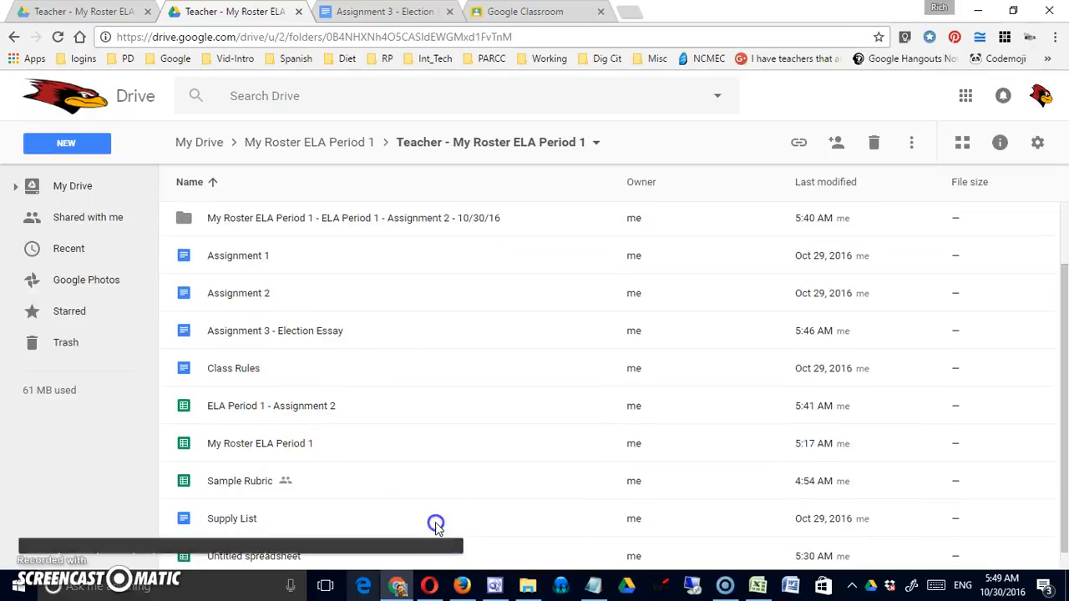
drag(198, 524, 230, 230)
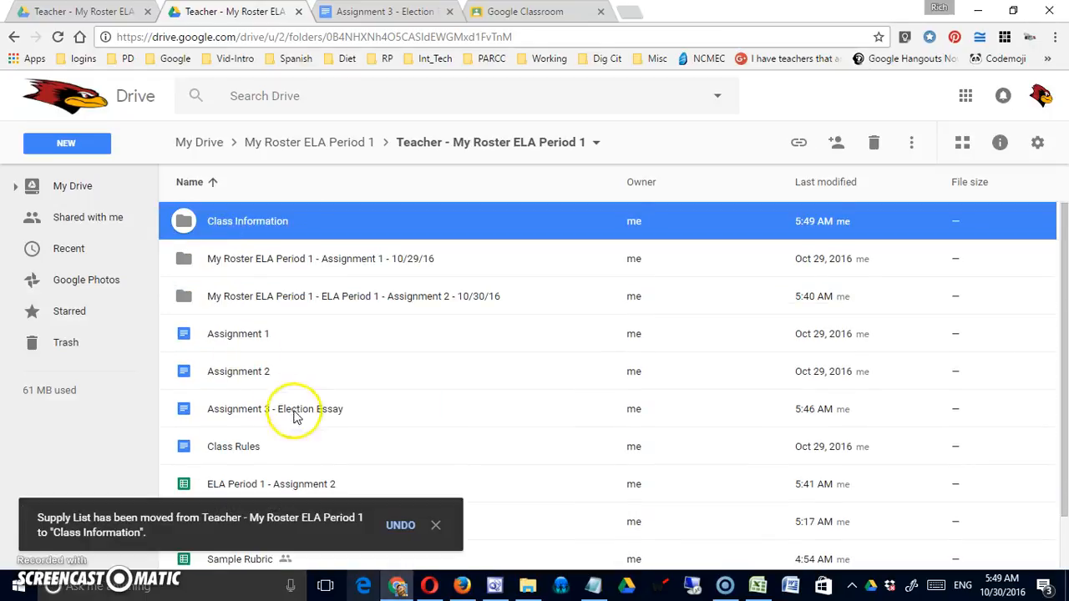
scroll(365, 433, down, 1)
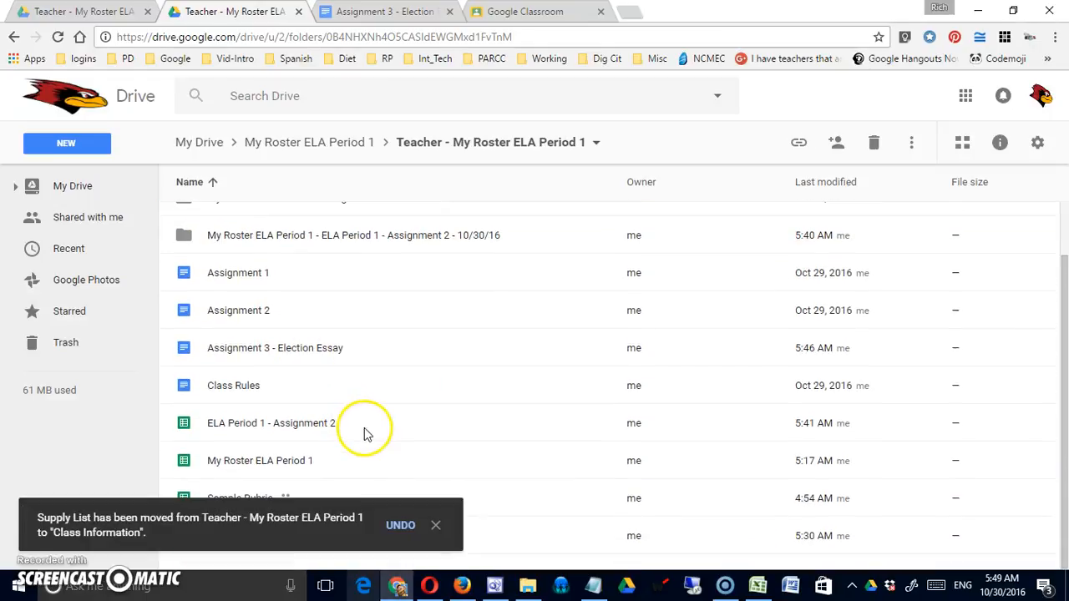
click(436, 526)
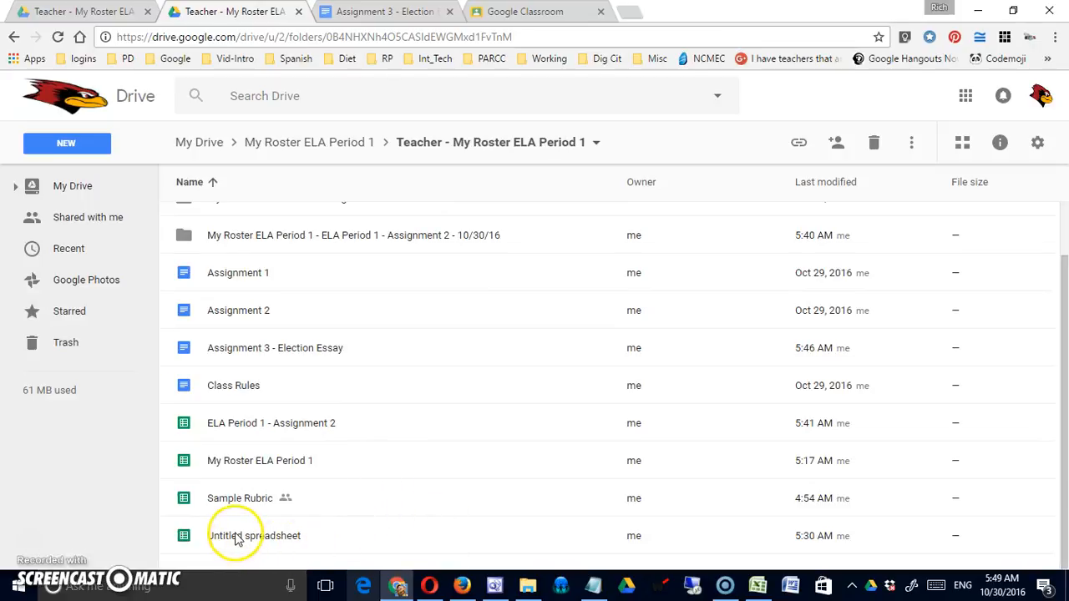
drag(206, 385, 201, 219)
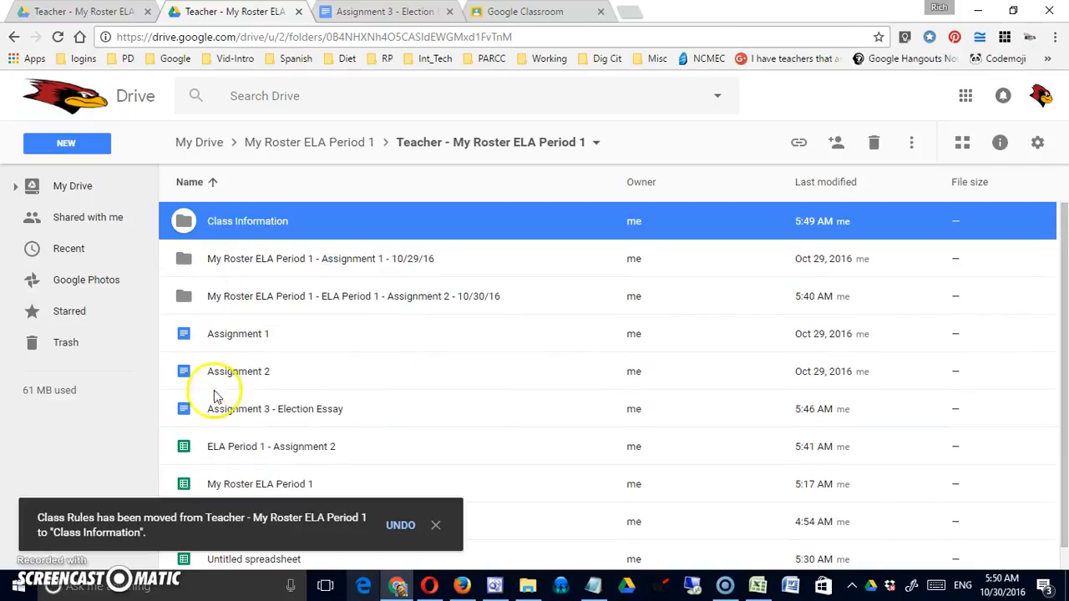
click(436, 526)
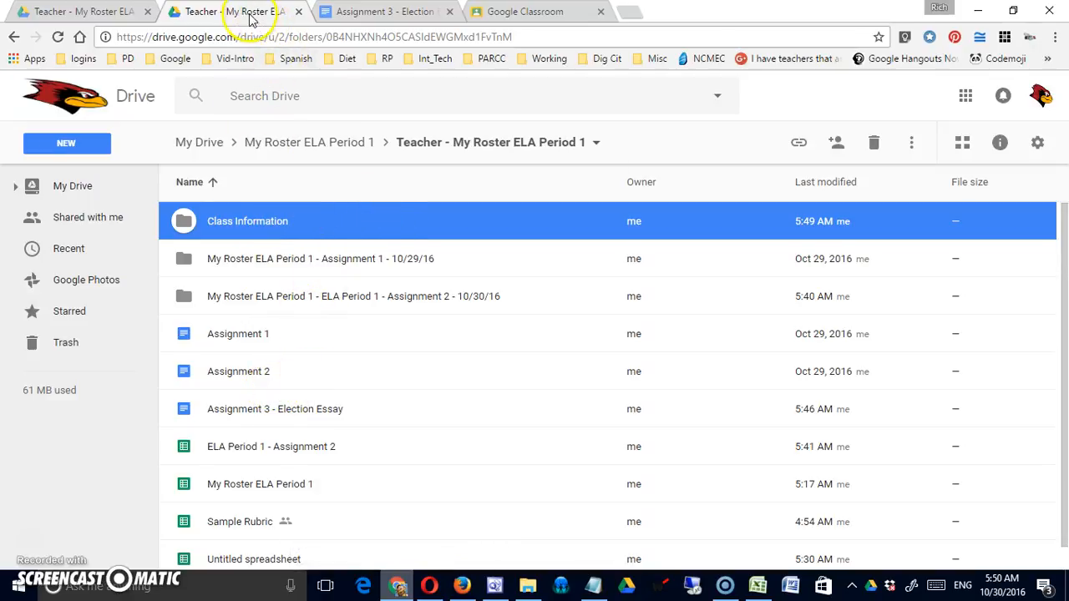
Close the duplicate teacher folder tab and the Assignment 3 document, and select the Class Information folder in the remaining Drive tab.
click(298, 12)
click(110, 17)
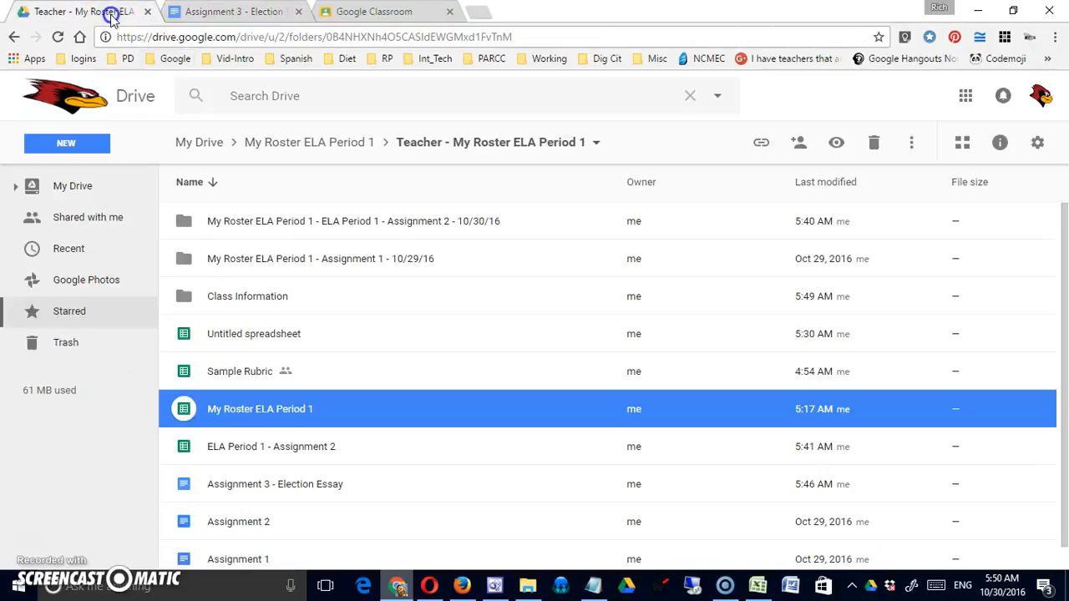
click(238, 13)
click(298, 12)
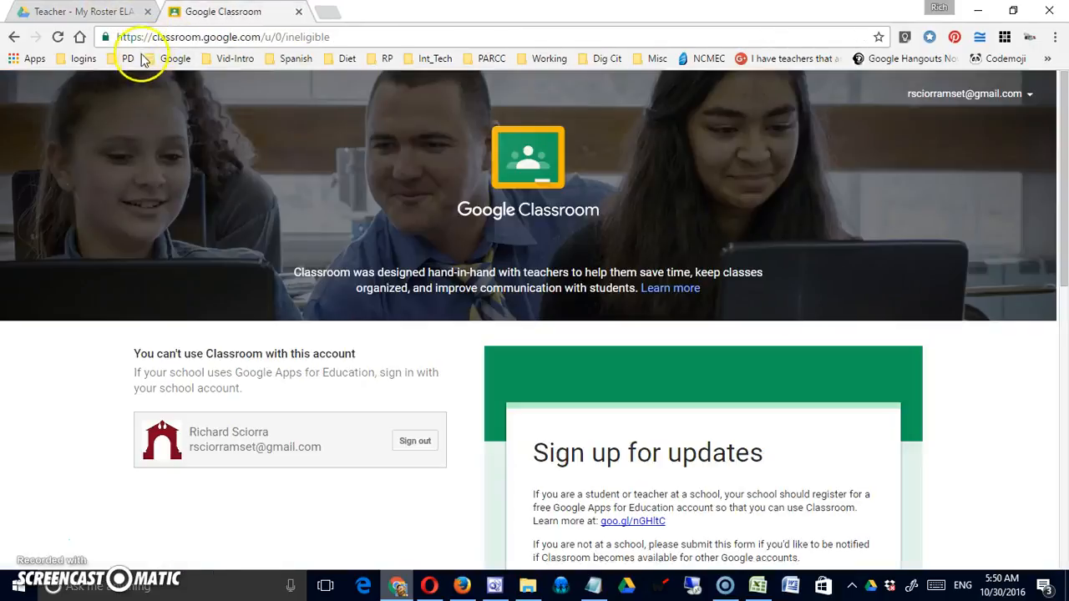
click(83, 14)
click(325, 305)
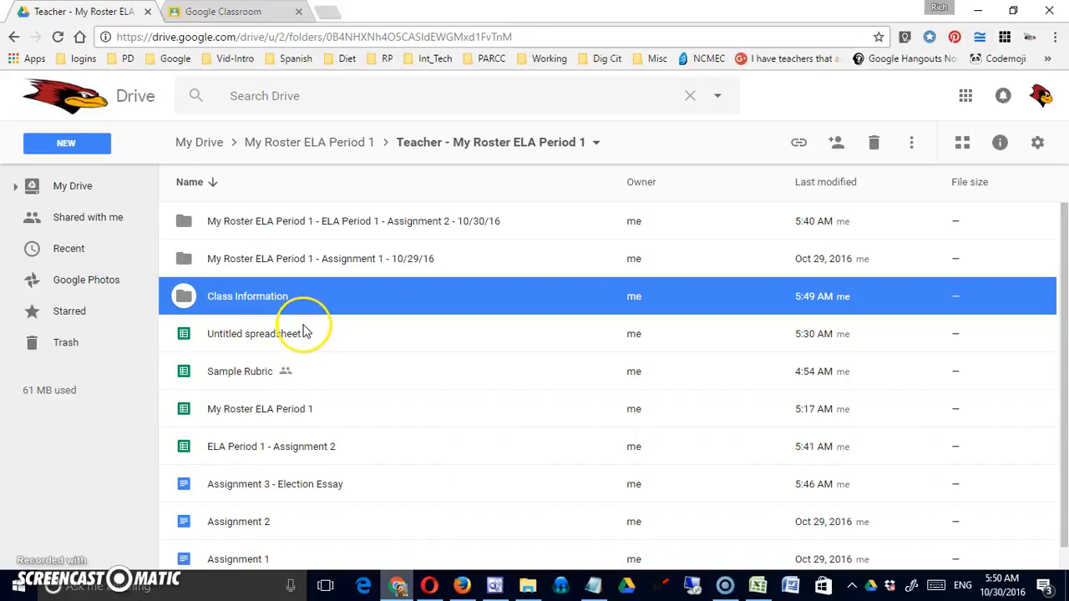
Create a new Google Sheets spreadsheet in the teacher folder and name it Class Information.
click(75, 151)
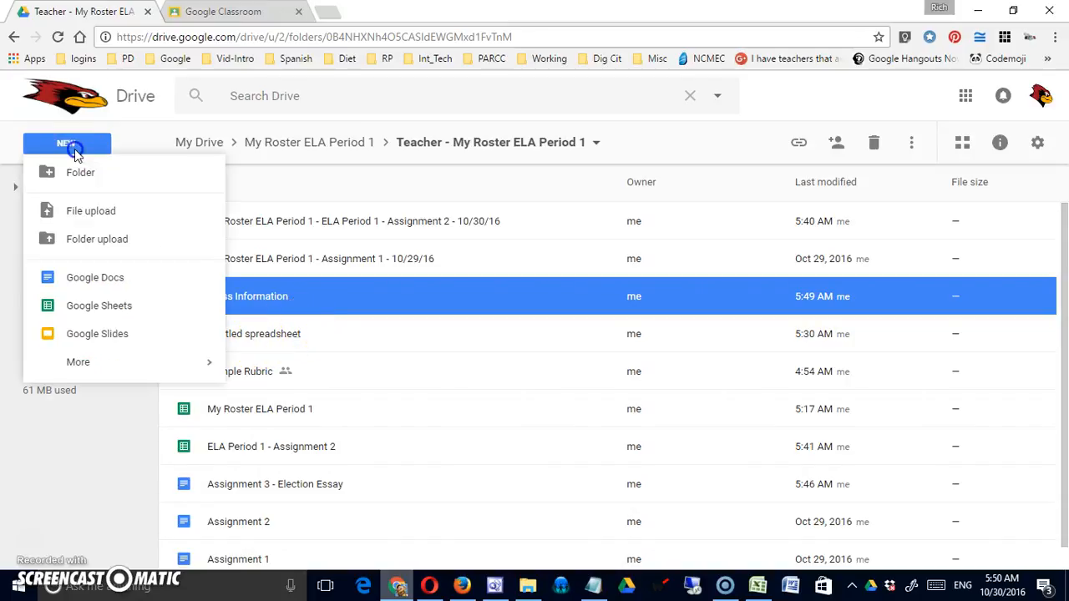
click(96, 305)
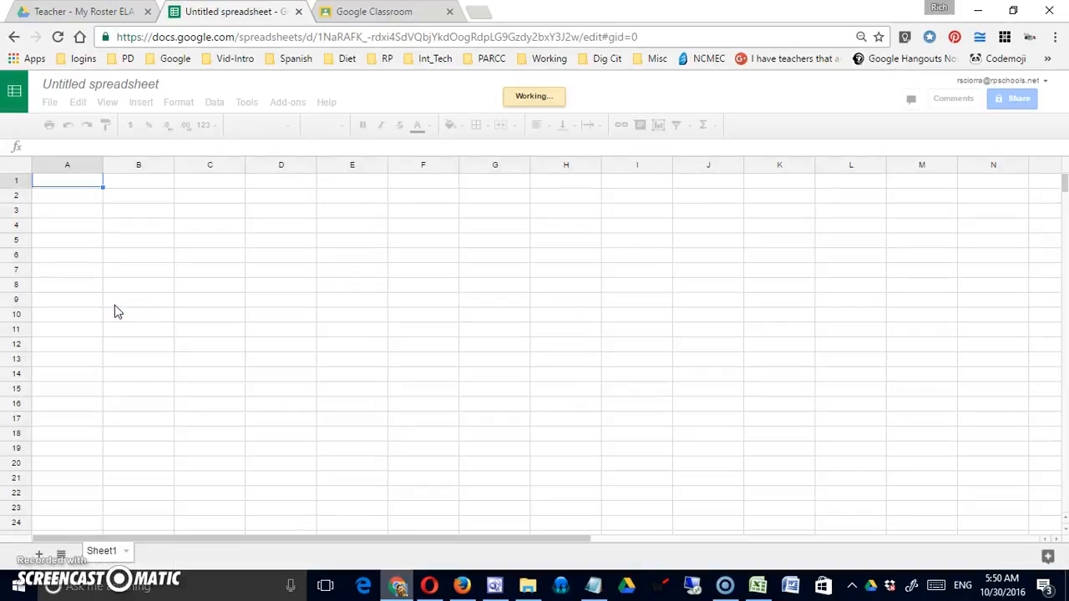
click(164, 86)
triple_click(167, 86)
click(160, 85)
double_click(159, 85)
click(158, 85)
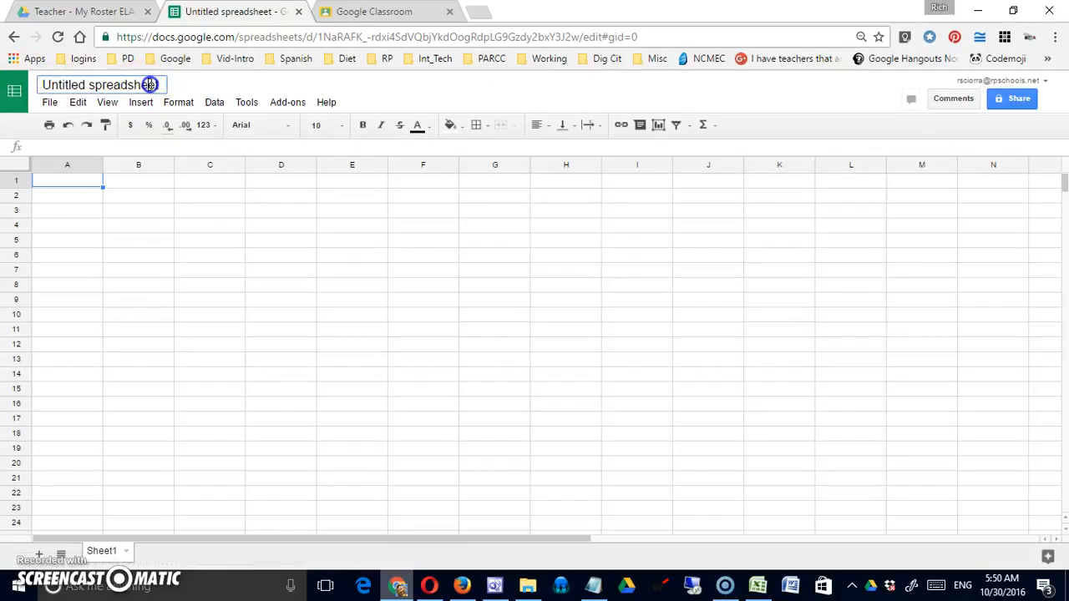
drag(154, 85, 11, 89)
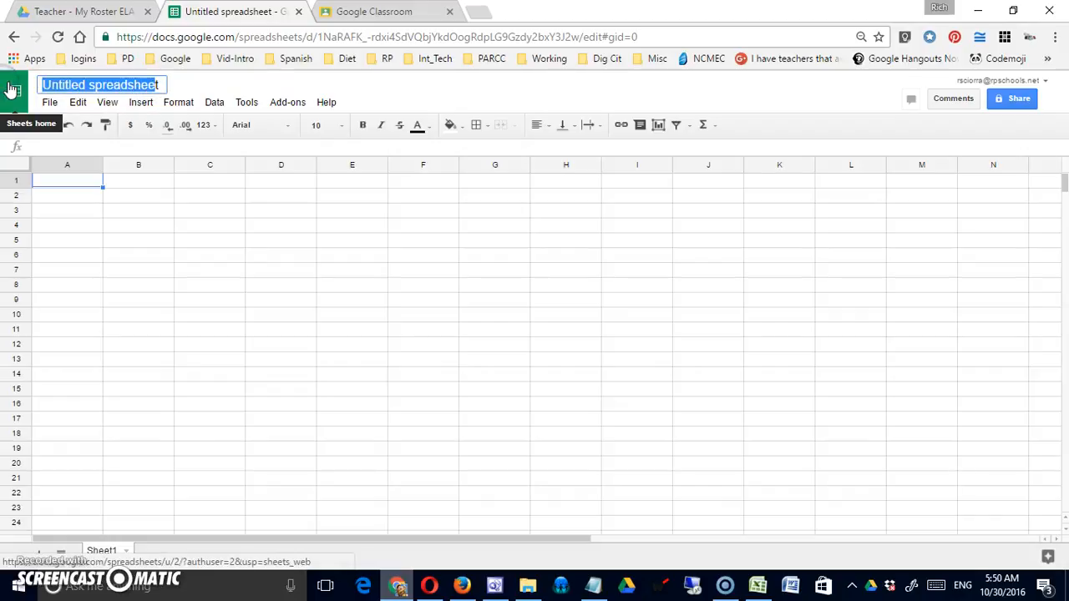
key(BackSpace)
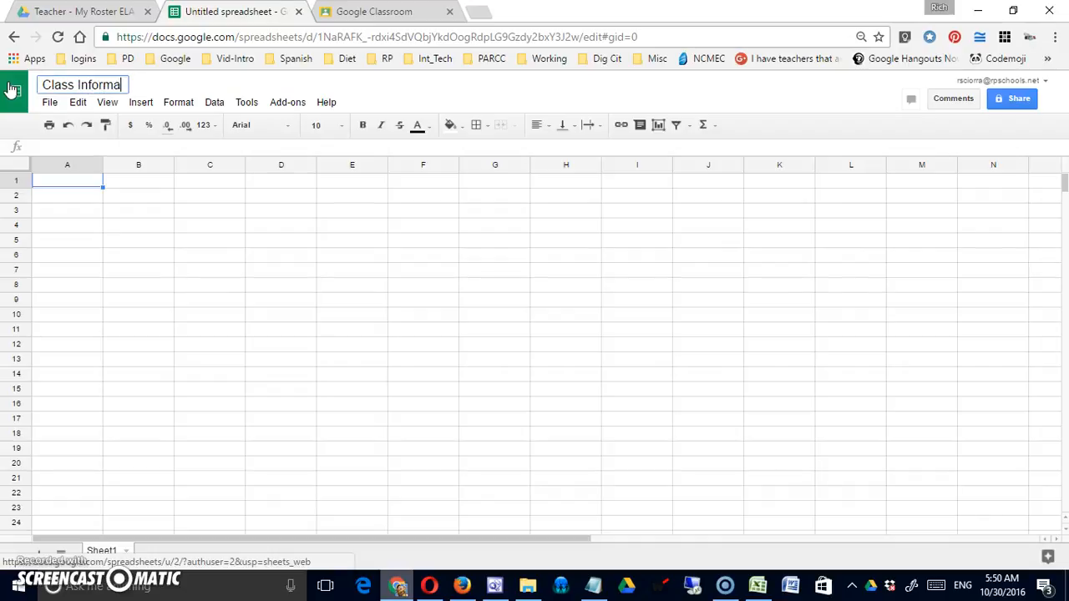
click(108, 230)
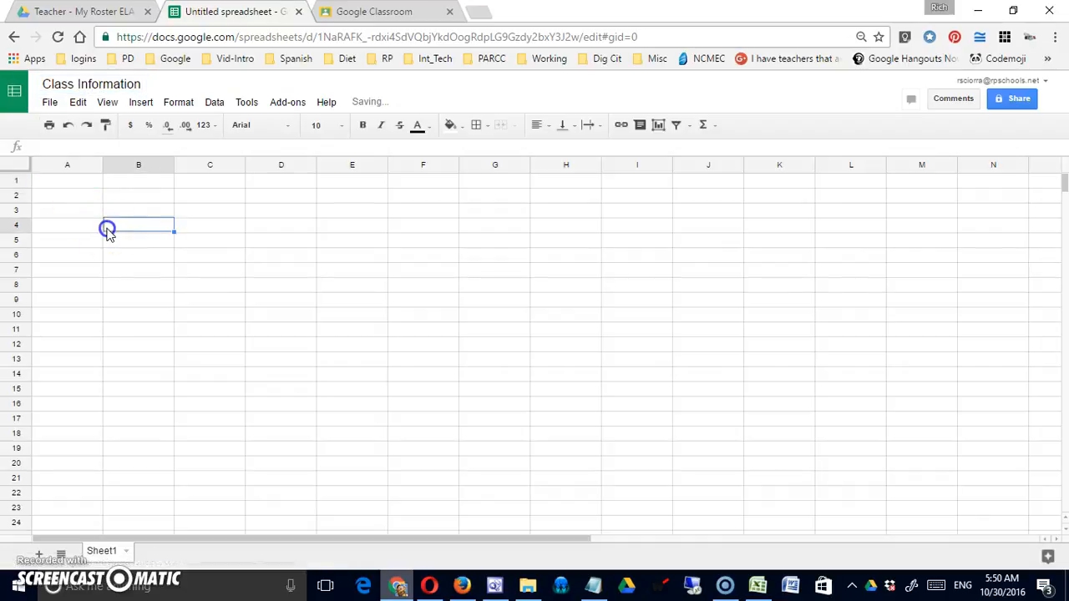
click(91, 178)
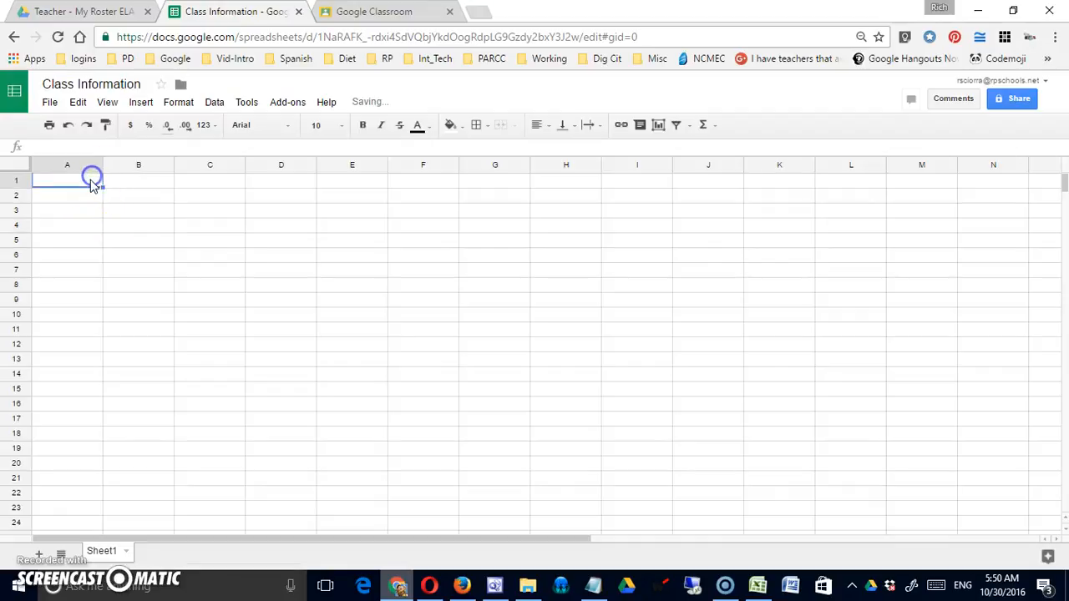
Launch the Doctopus add-on in the Class Information spreadsheet.
click(292, 105)
mouse_move(301, 132)
click(412, 131)
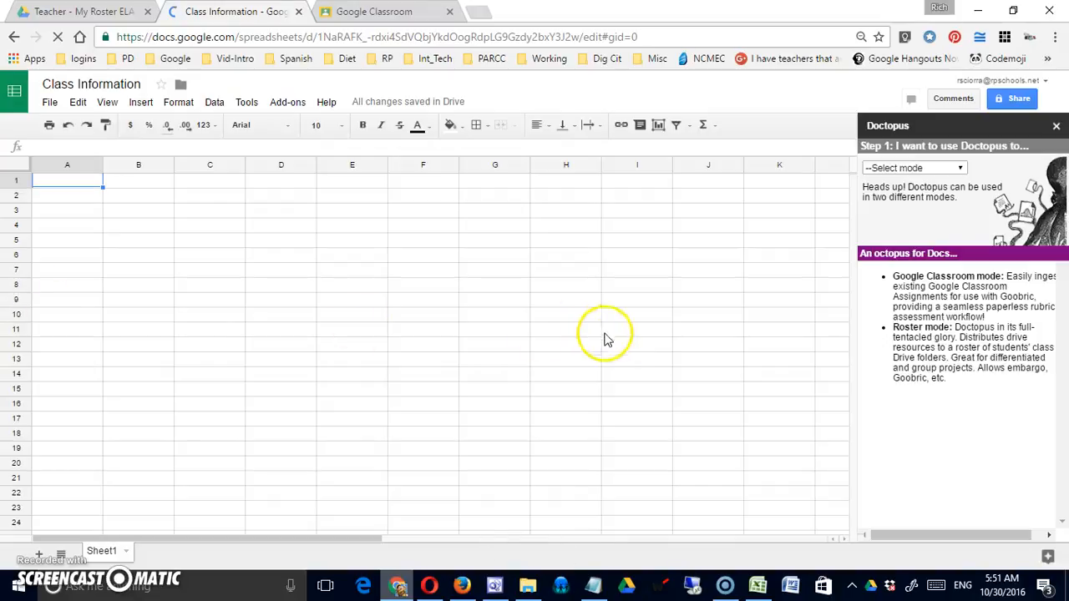
Set Doctopus to distribute Drive resources to a roster and choose the My Roster ELA Period 1 roster.
click(948, 168)
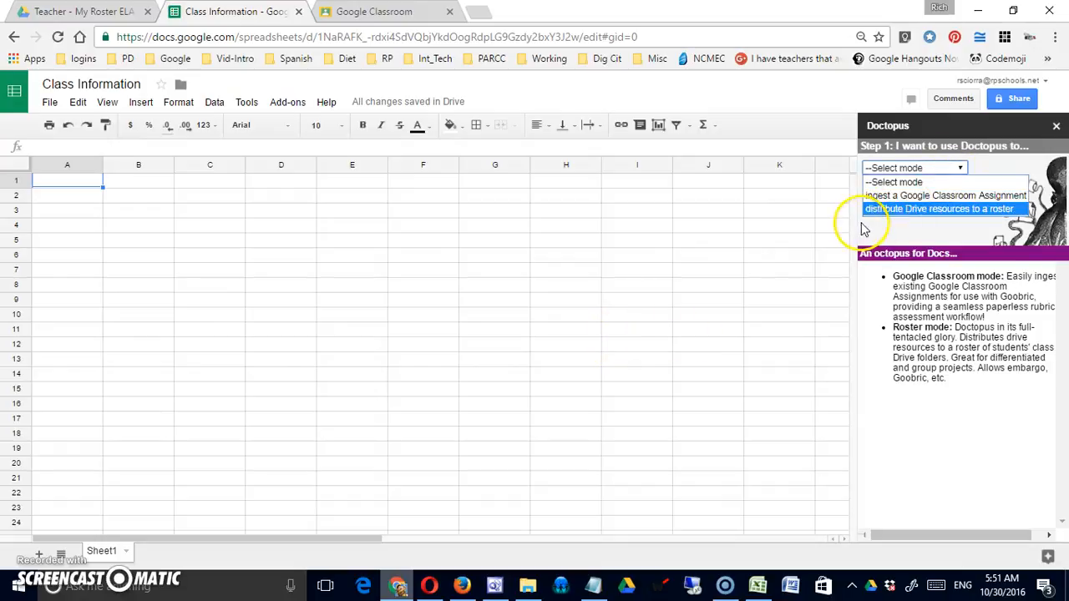
click(932, 200)
click(926, 210)
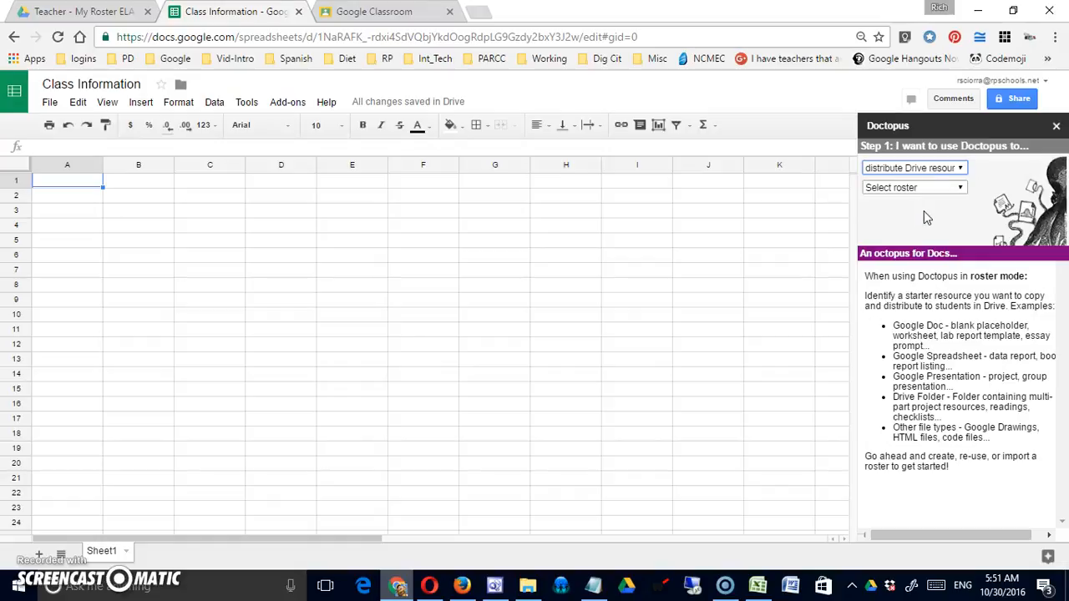
click(927, 189)
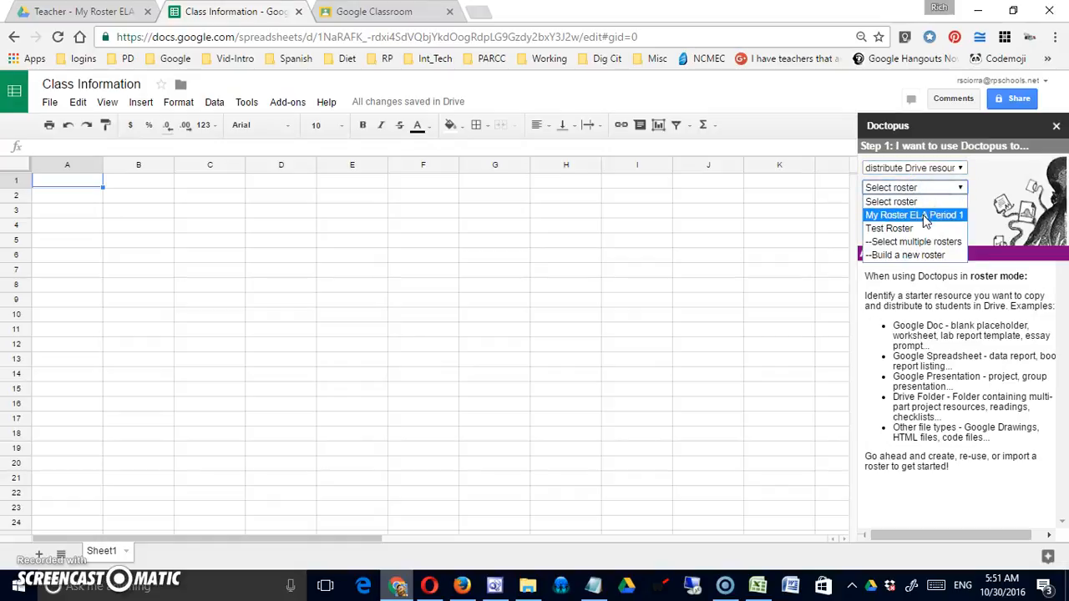
click(925, 215)
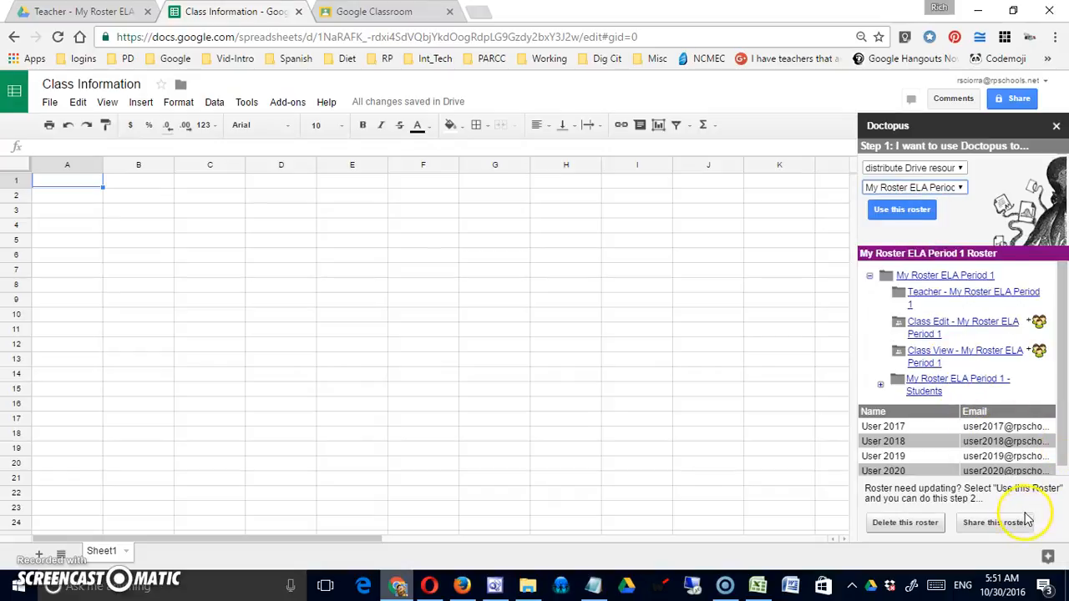
Use the My Roster ELA Period 1 roster for this assignment and continue past the roster verification.
click(902, 209)
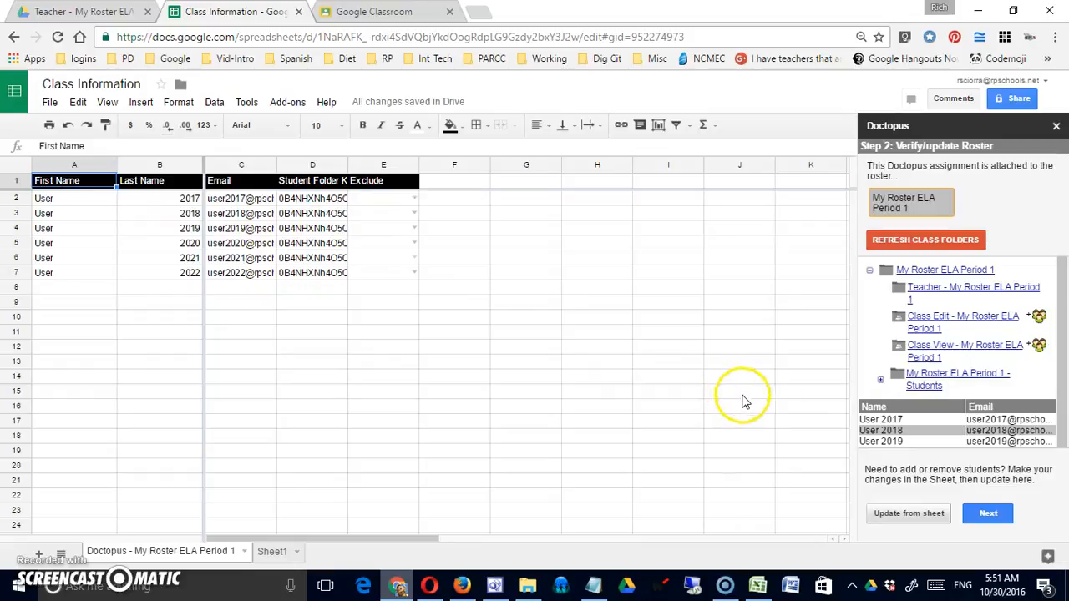
scroll(735, 392, down, 1)
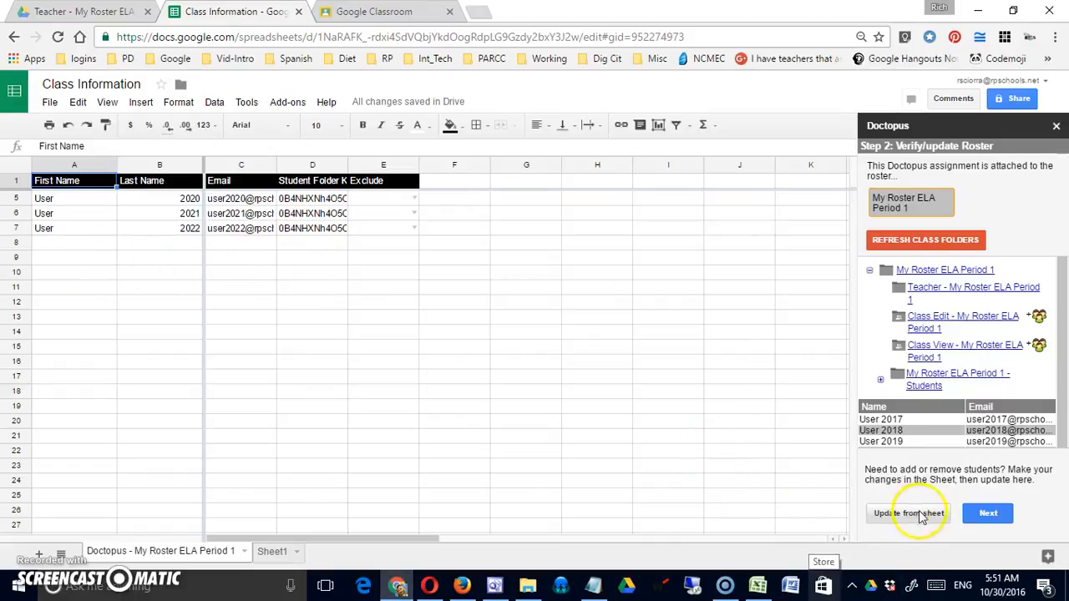
click(991, 513)
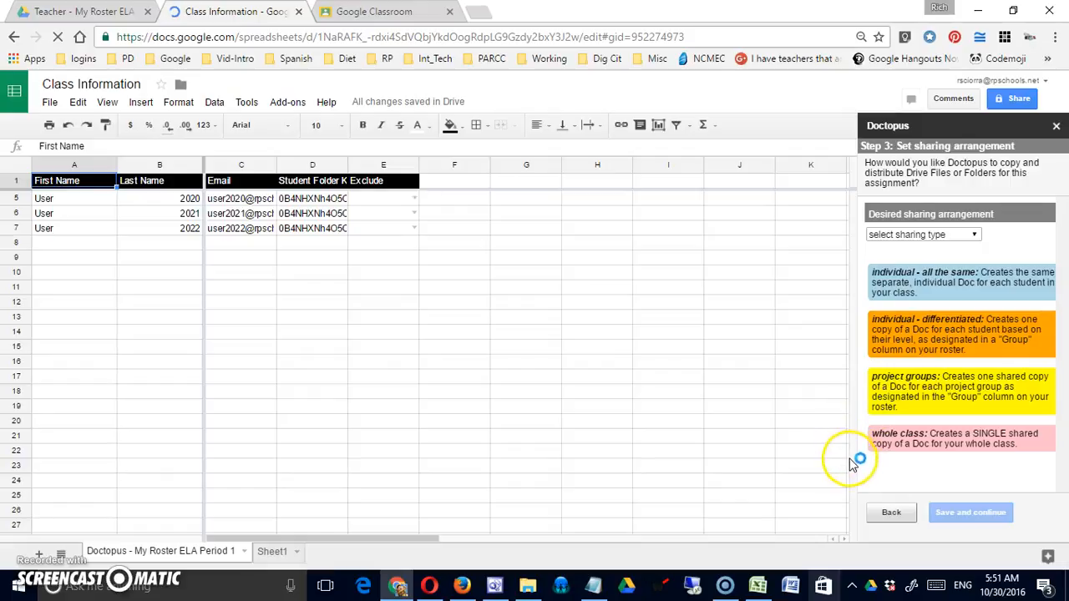
Set the sharing arrangement to whole class with the access level allow view only.
click(972, 235)
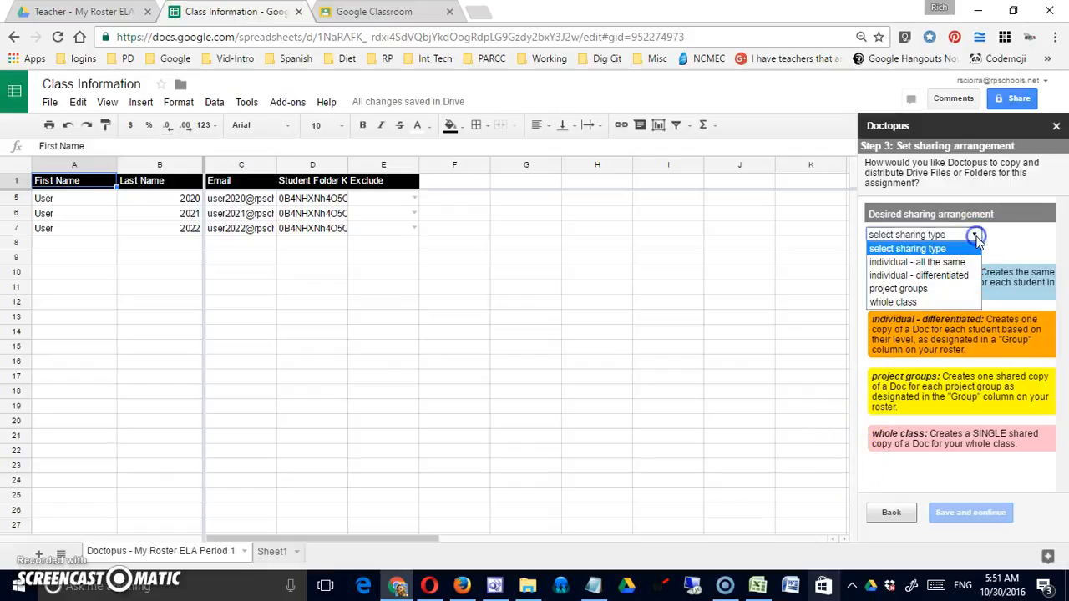
click(937, 302)
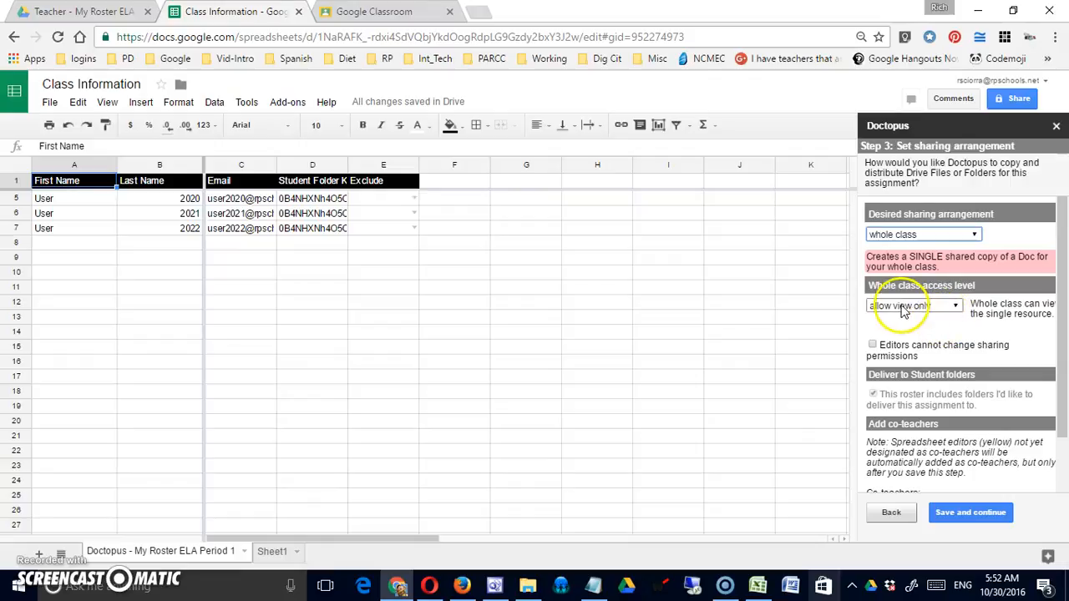
click(934, 306)
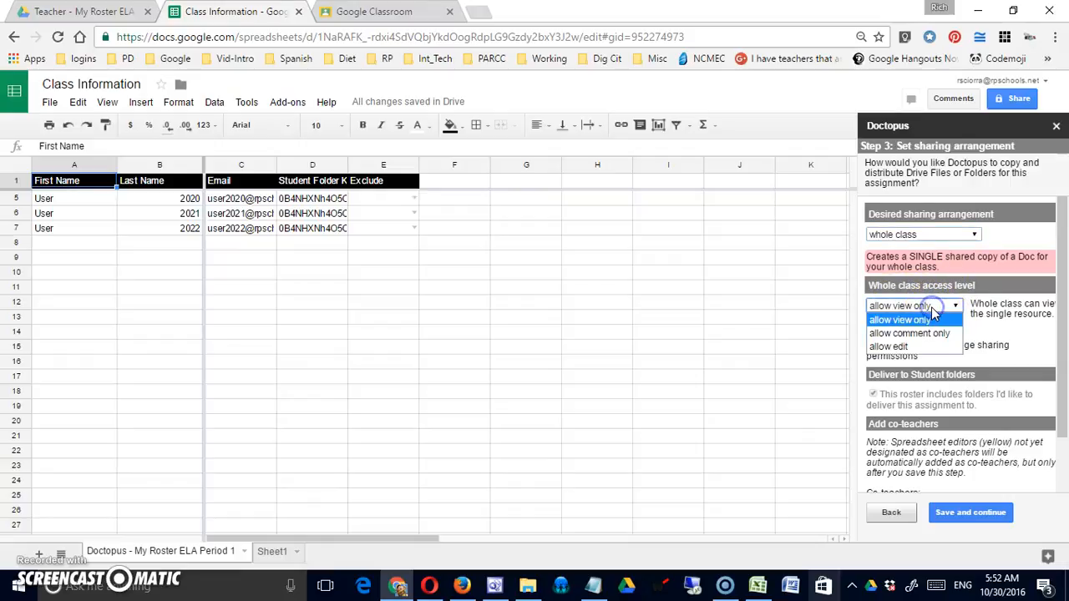
click(927, 322)
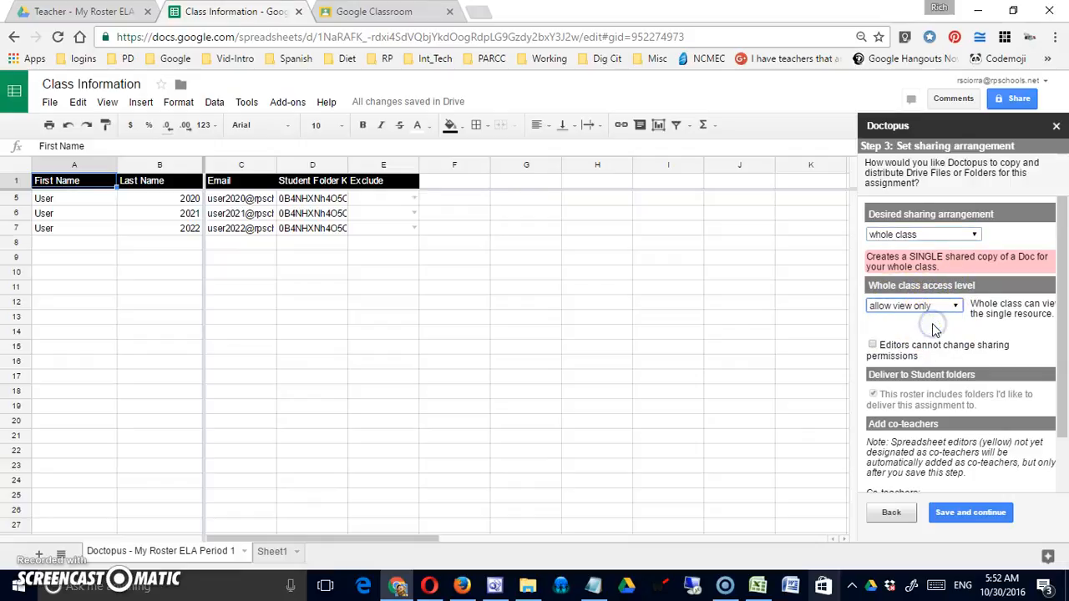
click(934, 307)
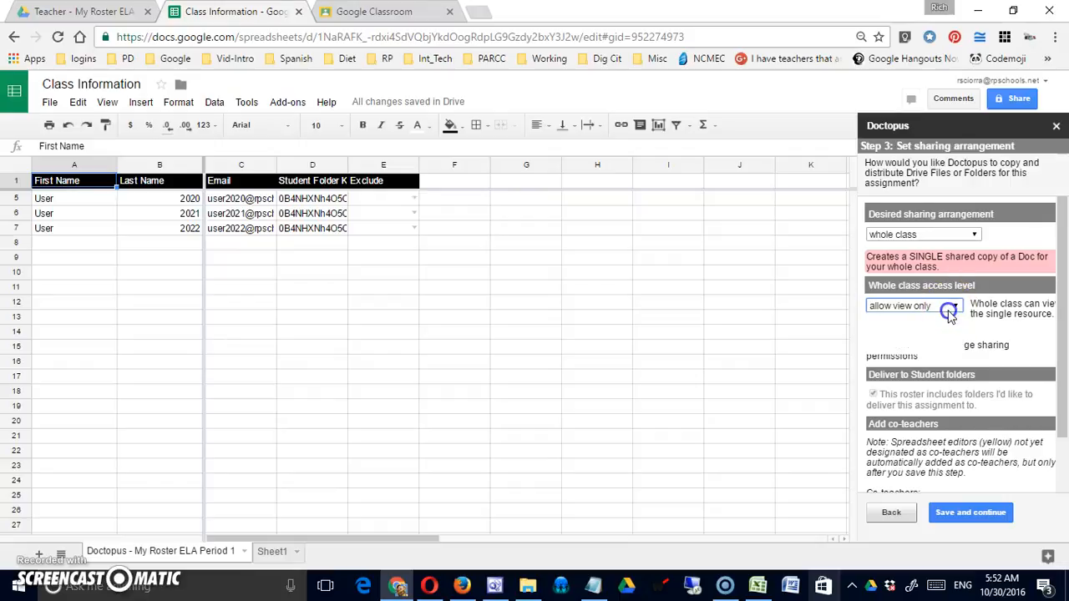
click(927, 320)
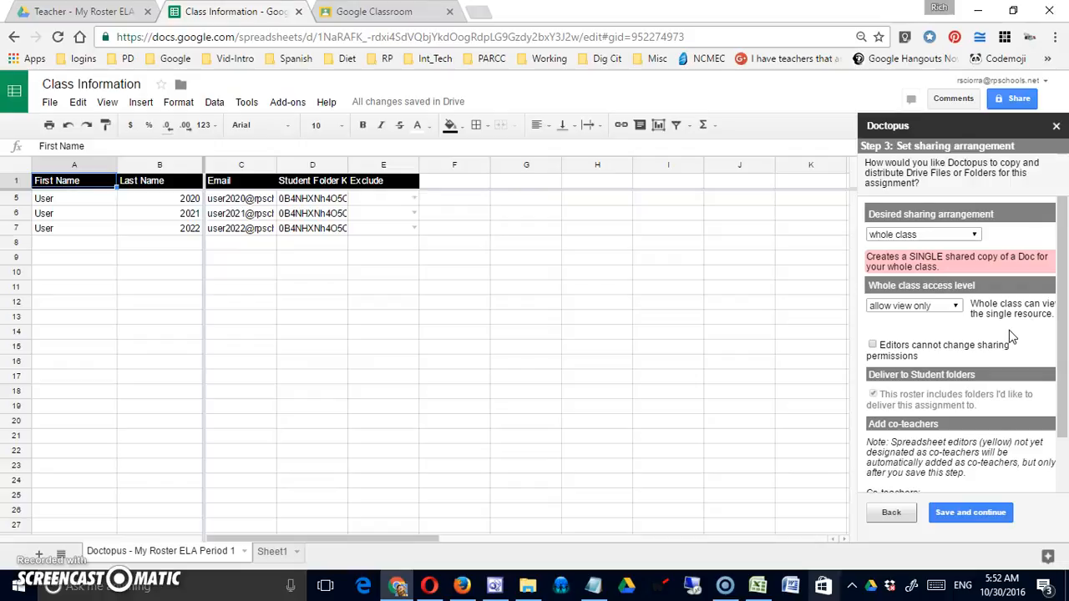
Prevent editors from changing sharing permissions, and save the sharing arrangement without adding co-teachers.
click(873, 345)
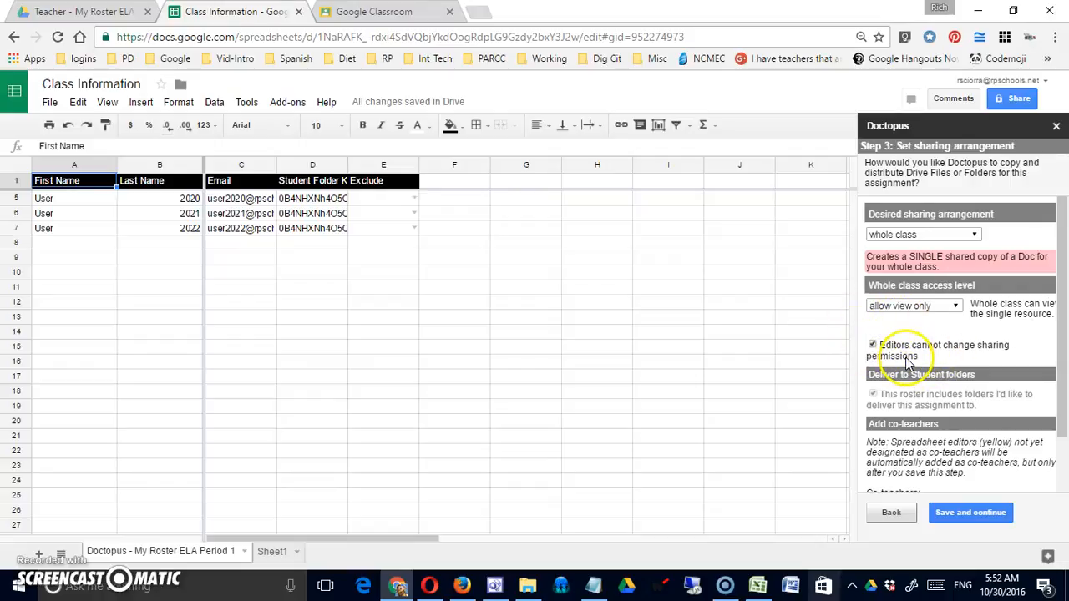
scroll(919, 388, down, 2)
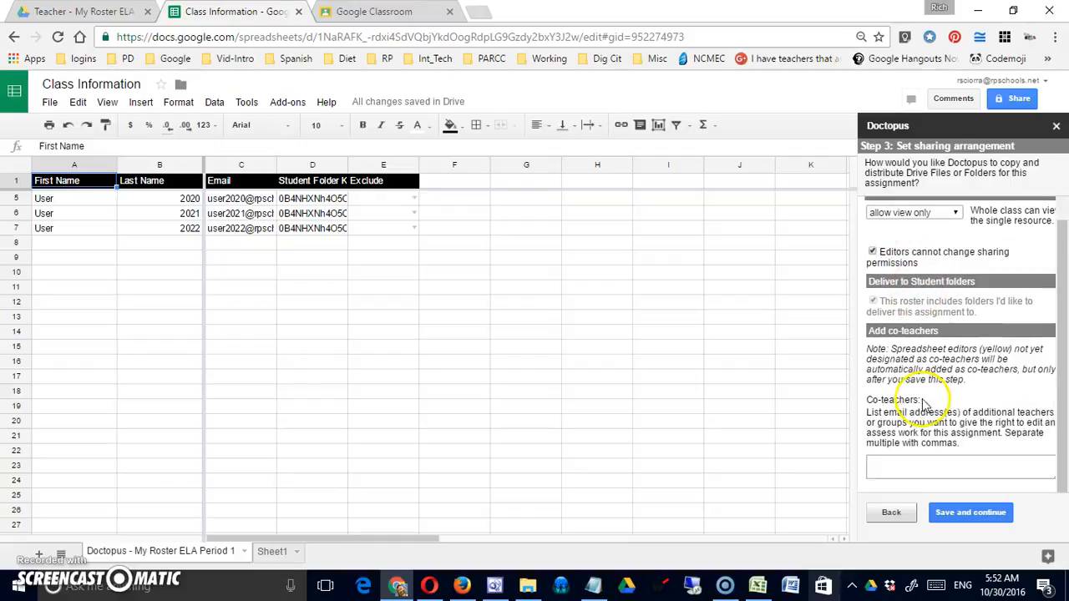
click(964, 514)
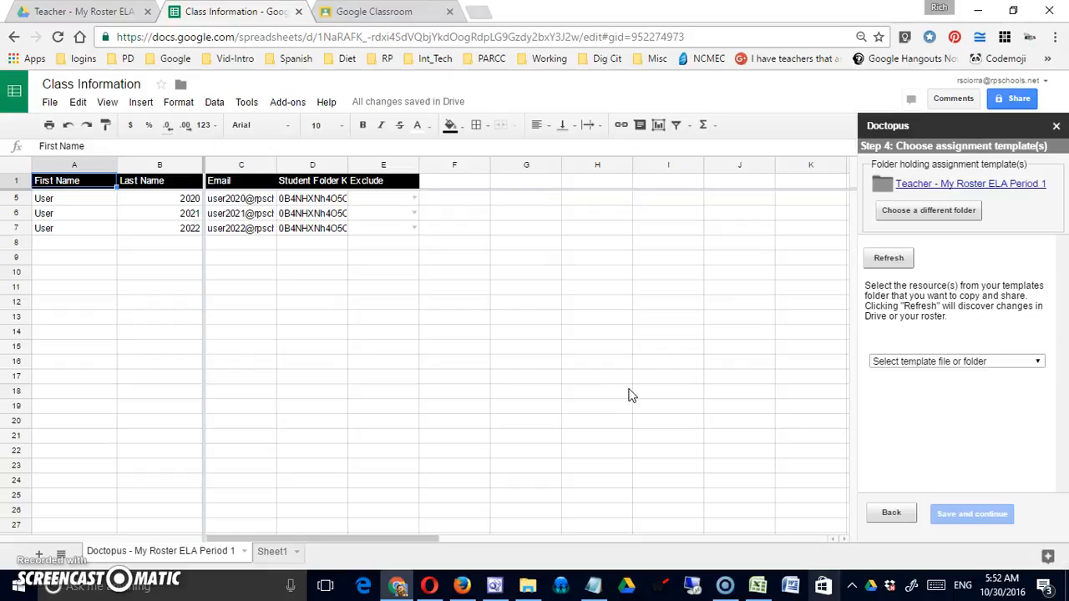
Choose the Class Information folder as the assignment template and save the choice.
click(934, 361)
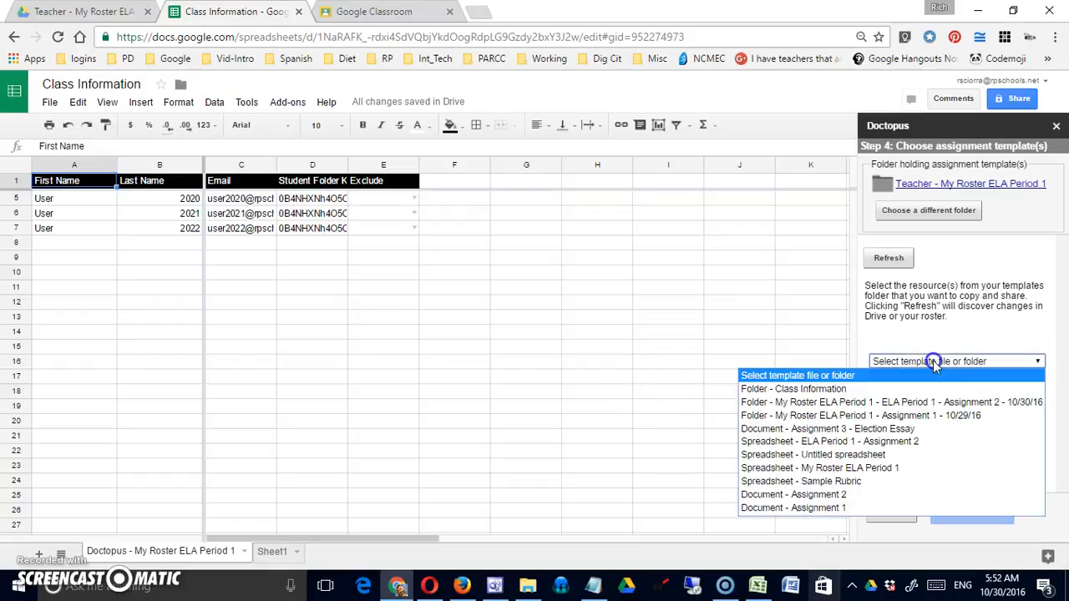
click(850, 512)
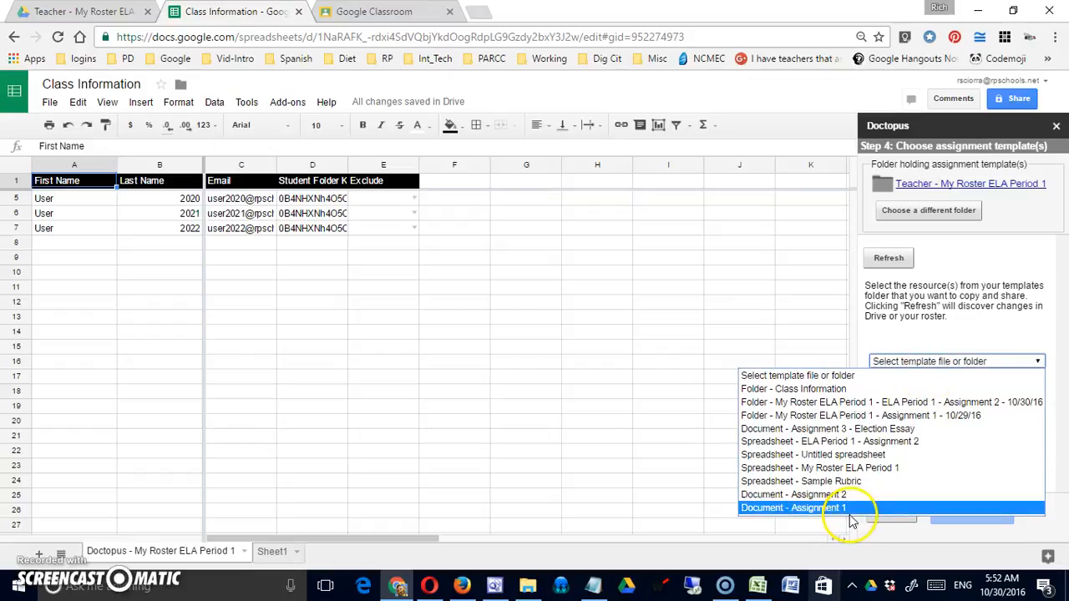
click(835, 390)
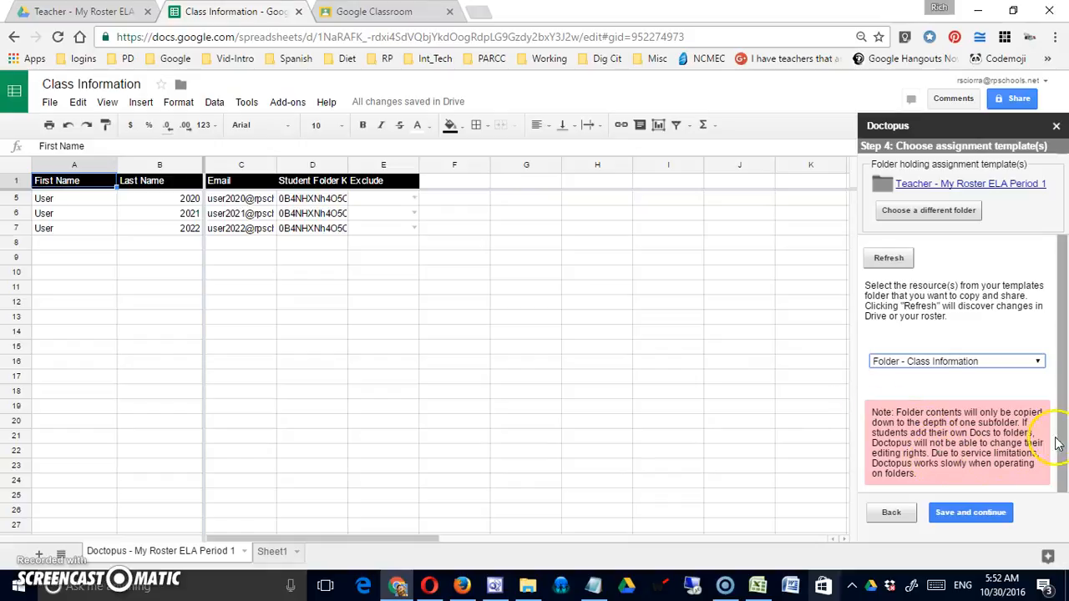
drag(1063, 432, 1063, 450)
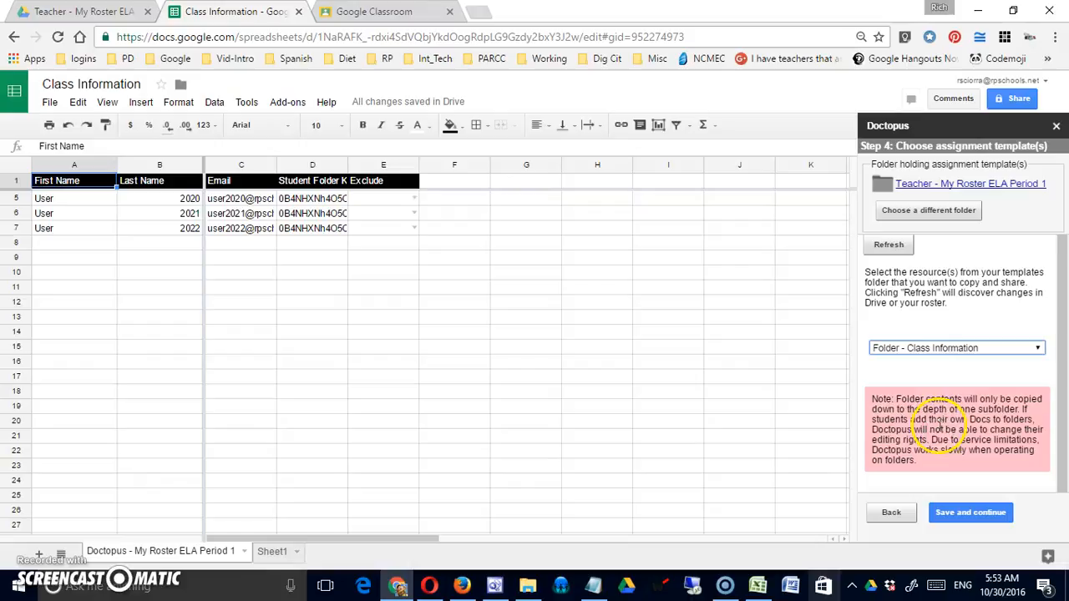
drag(969, 420, 1015, 430)
click(992, 440)
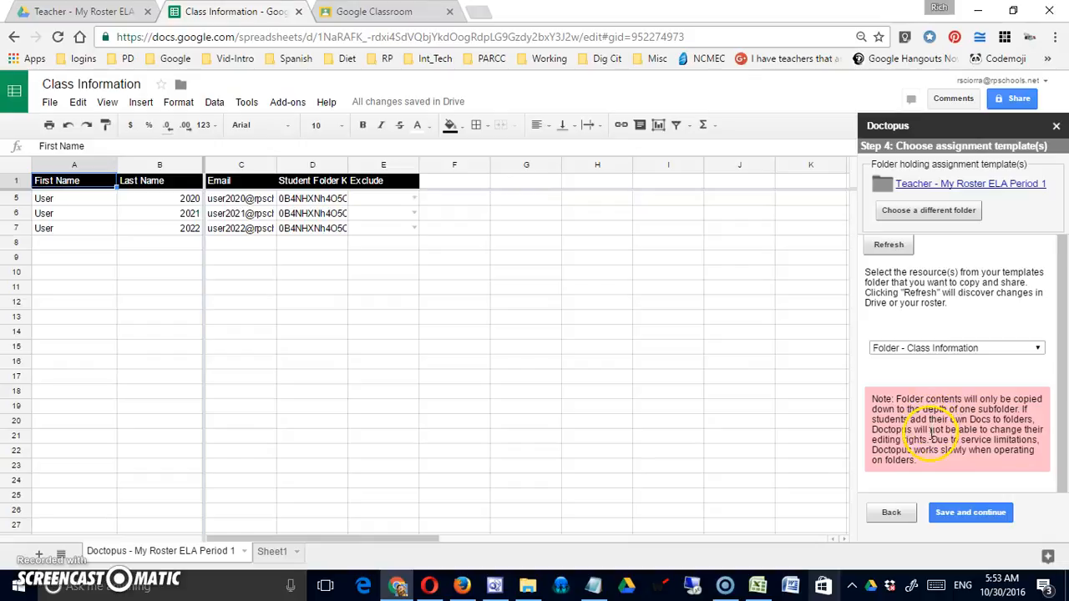
click(965, 513)
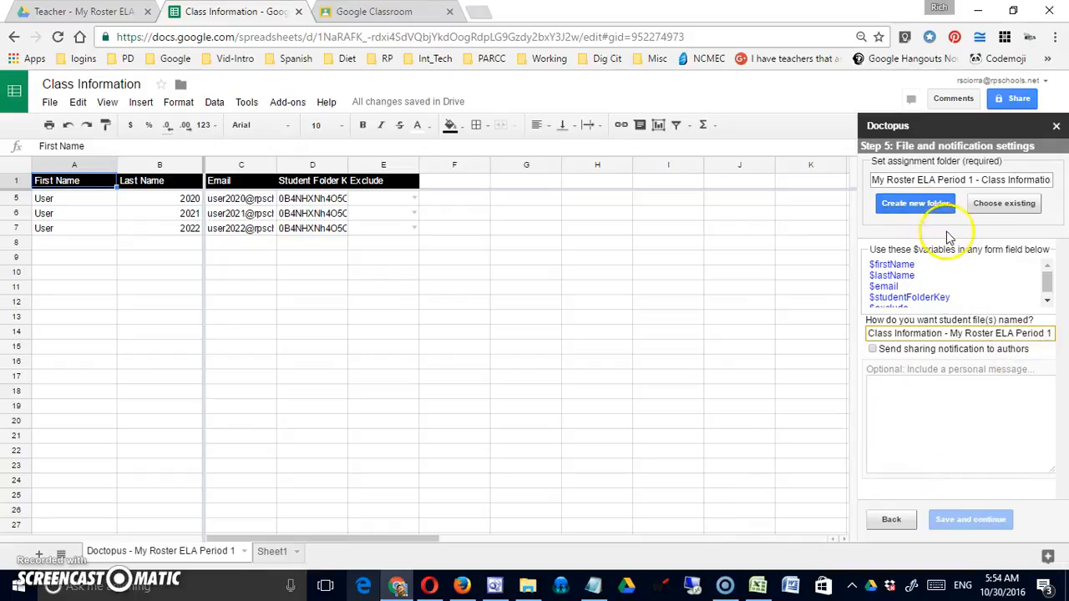
Set the existing Class Information folder as the assignment folder that will contain the student files.
click(957, 180)
drag(956, 179, 888, 181)
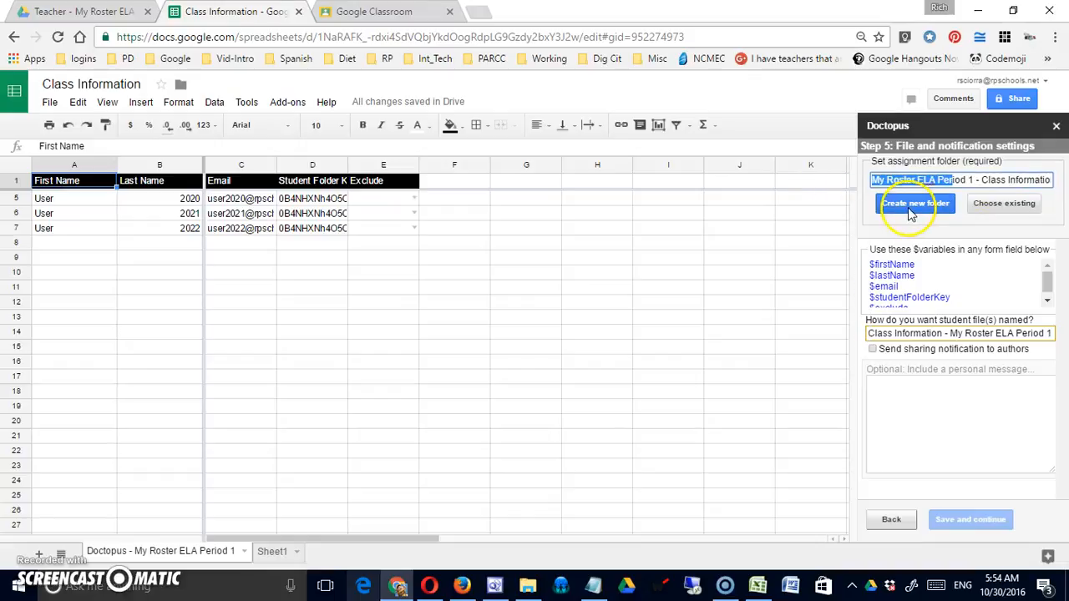
click(992, 204)
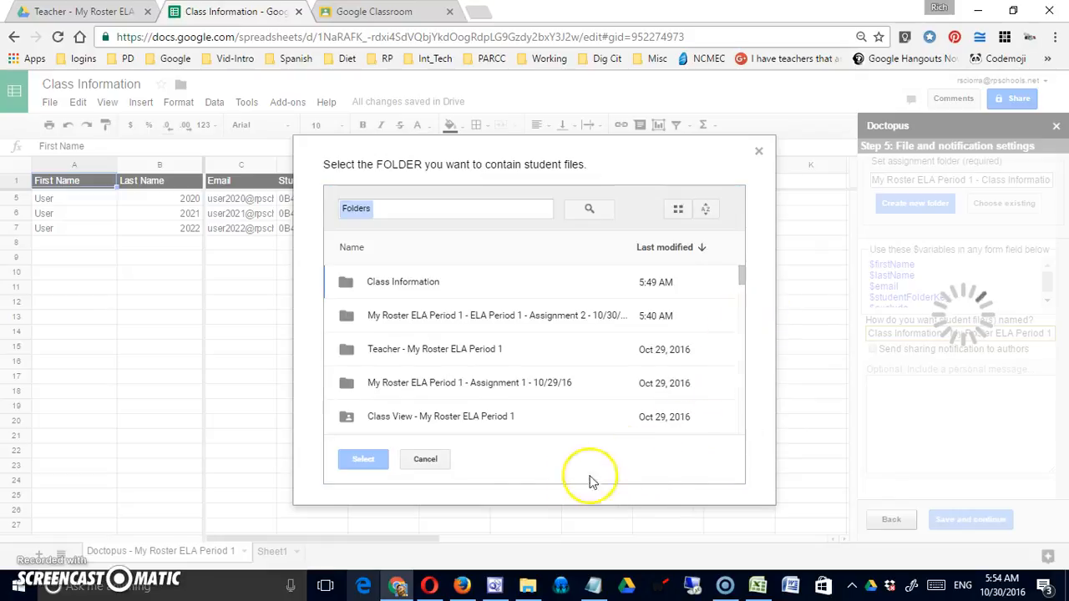
click(400, 283)
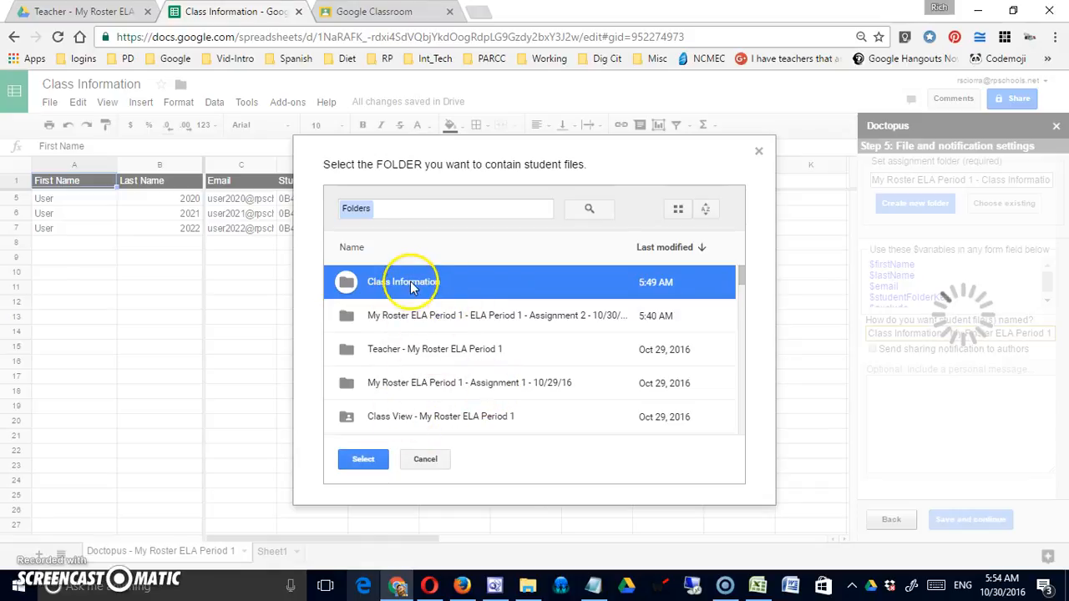
click(368, 460)
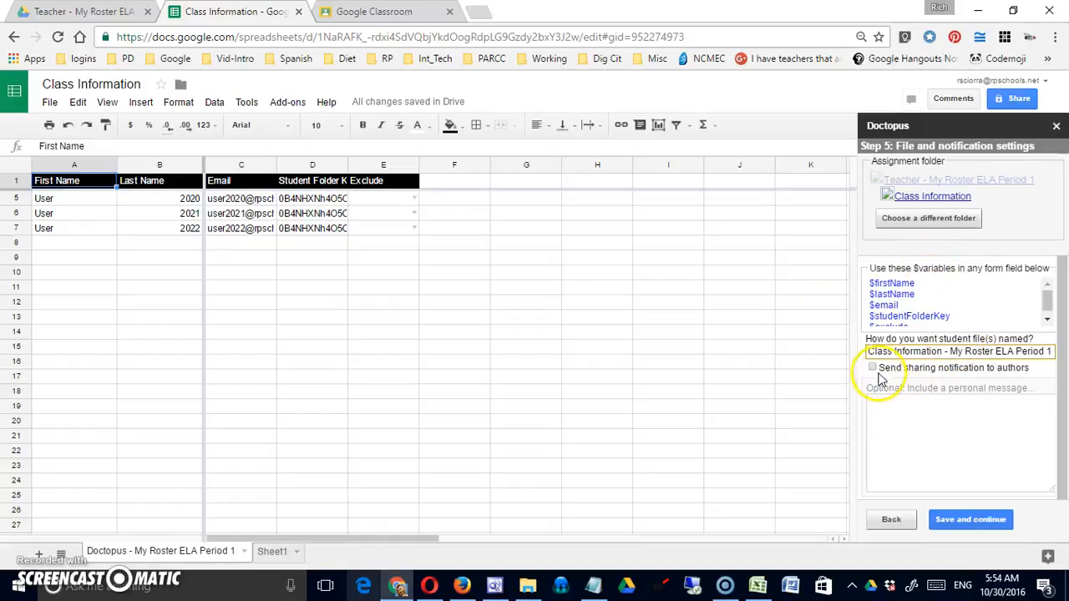
Save the file settings with sharing notifications to authors turned off, and run the copy and share.
click(872, 368)
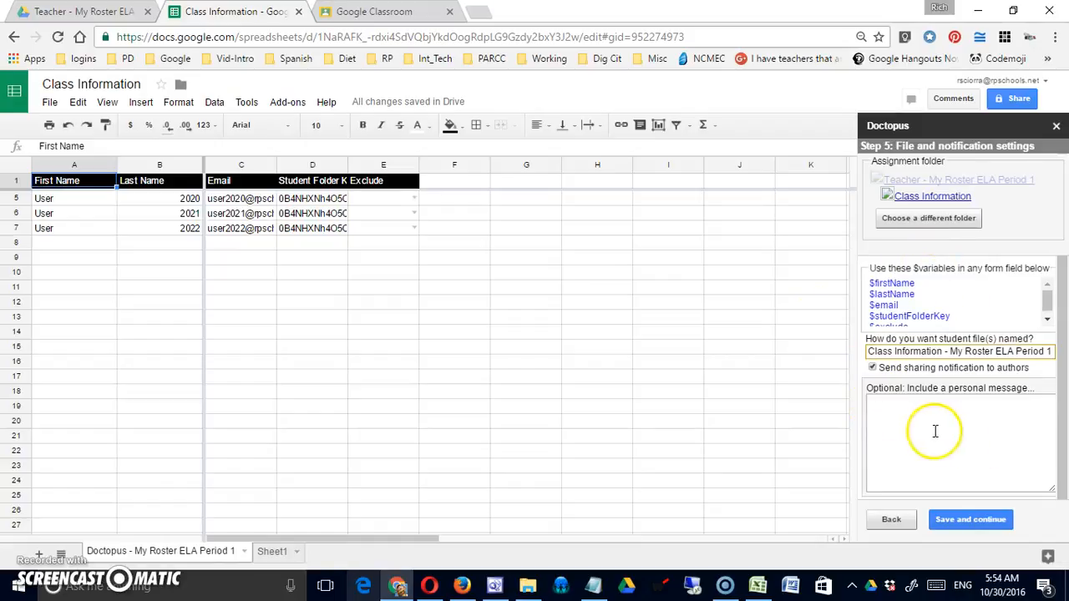
click(872, 369)
click(973, 521)
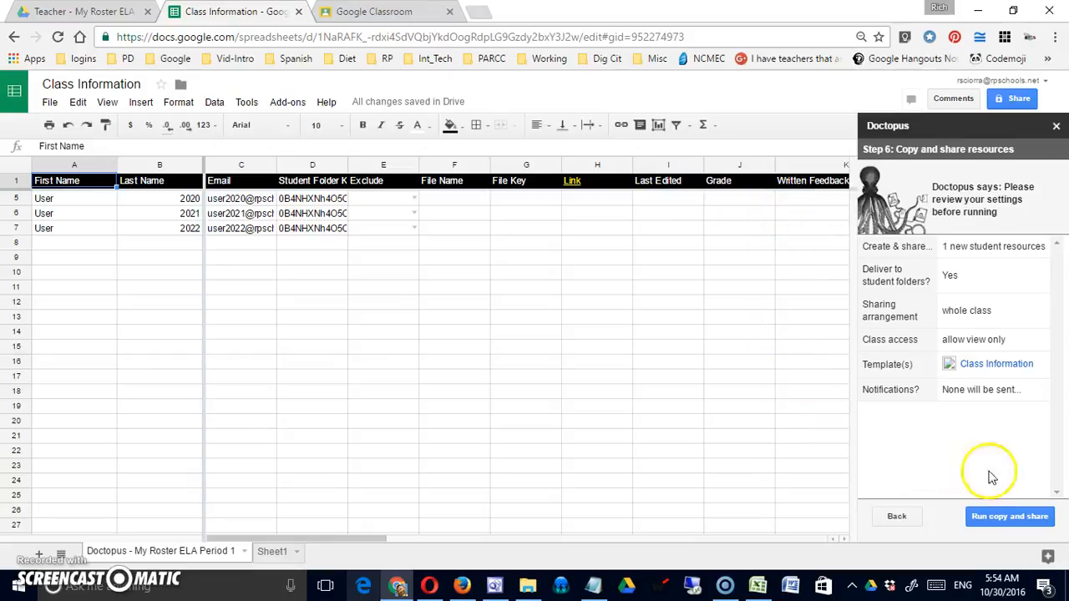
click(1009, 517)
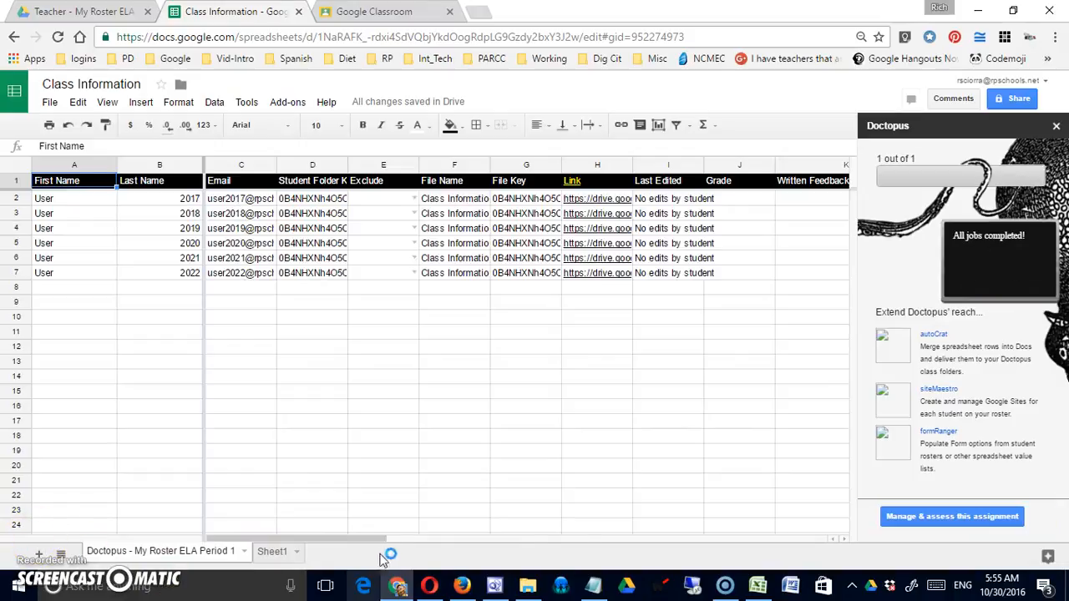
Open the Doctopus assignment management tools and read the descriptions of Embargo Docs for Grading and Refresh edits & counts.
click(918, 517)
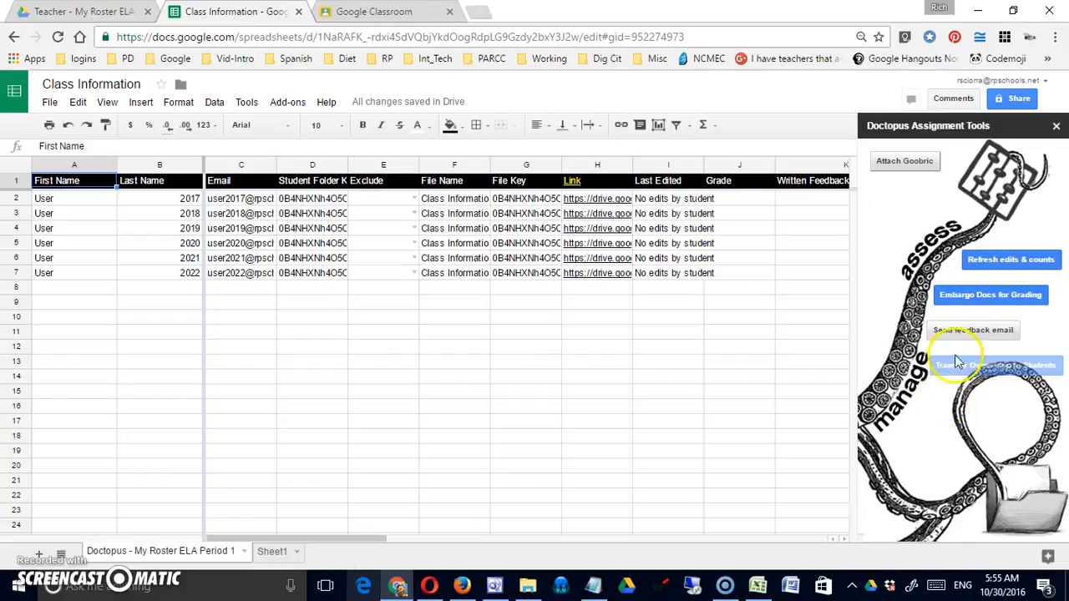
click(990, 302)
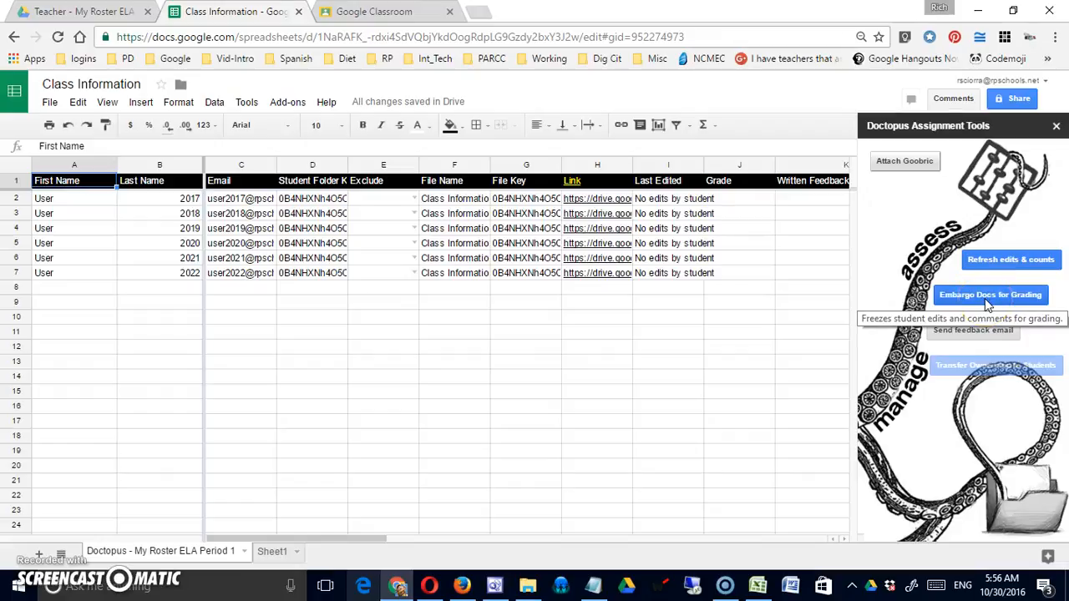
click(991, 304)
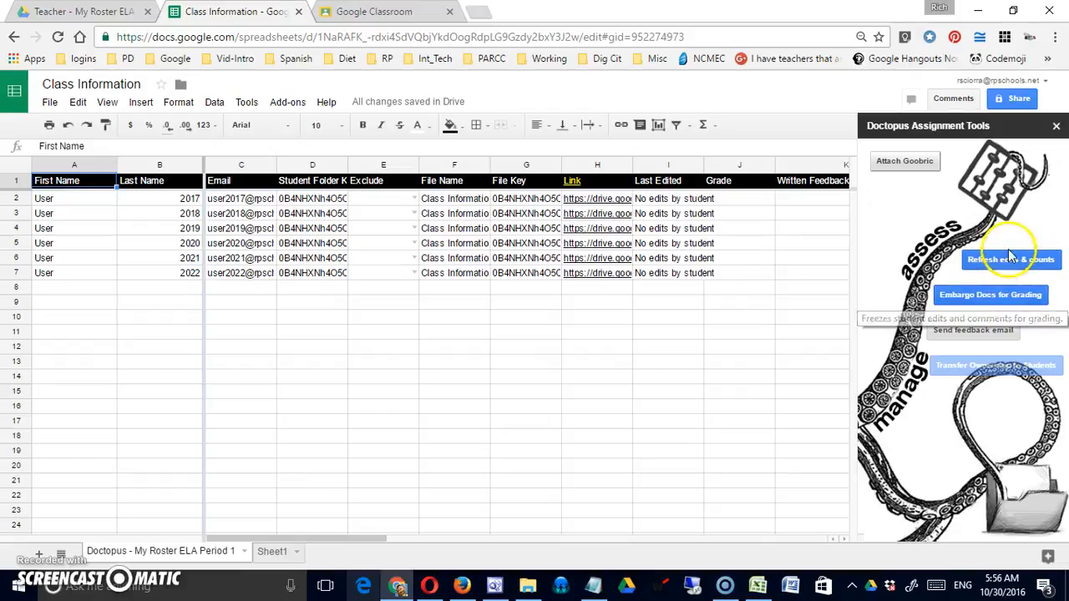
click(1033, 264)
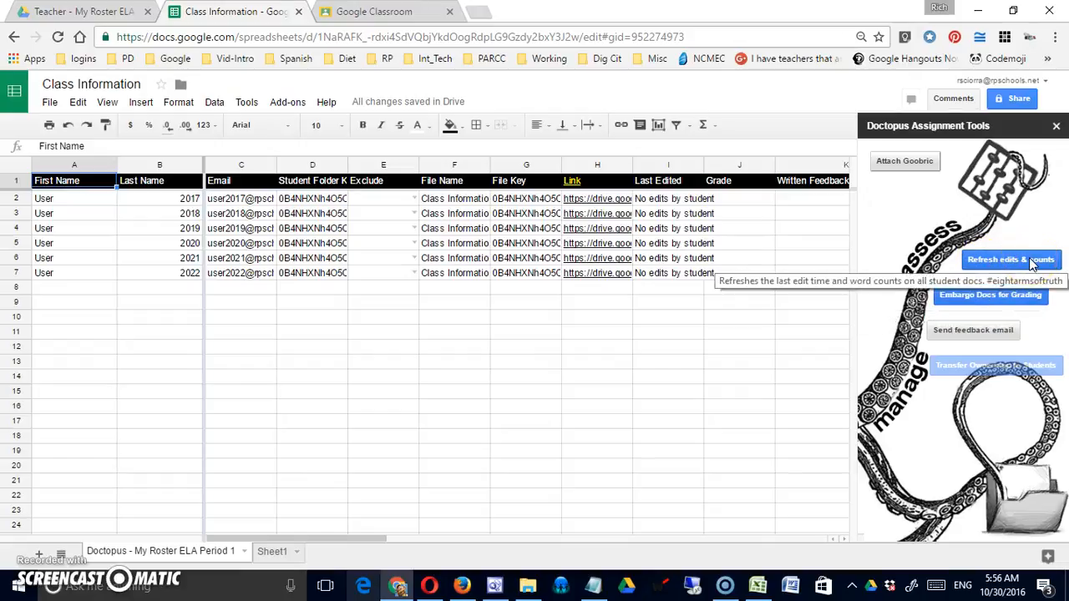